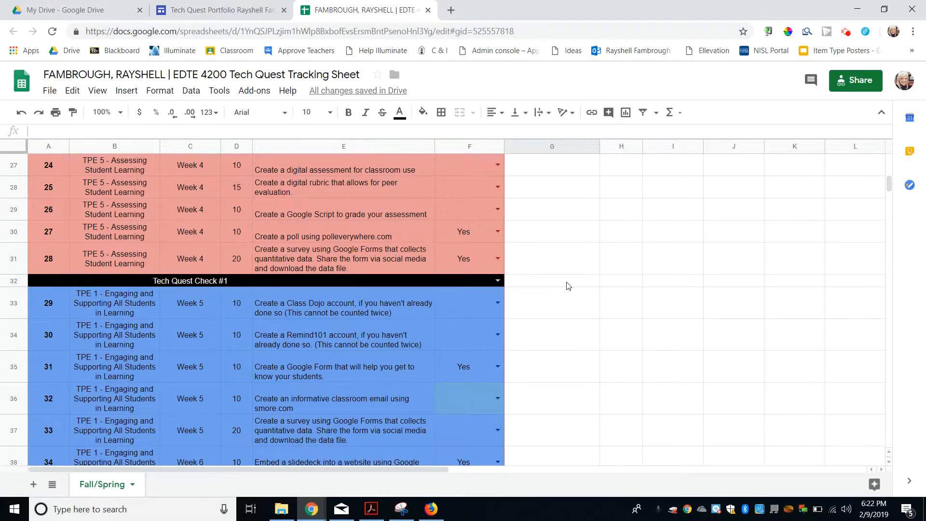
Step: Mark quest 22 in cell F25 as completed with Yes, then return to My Drive
scroll(528, 306, "up", 1)
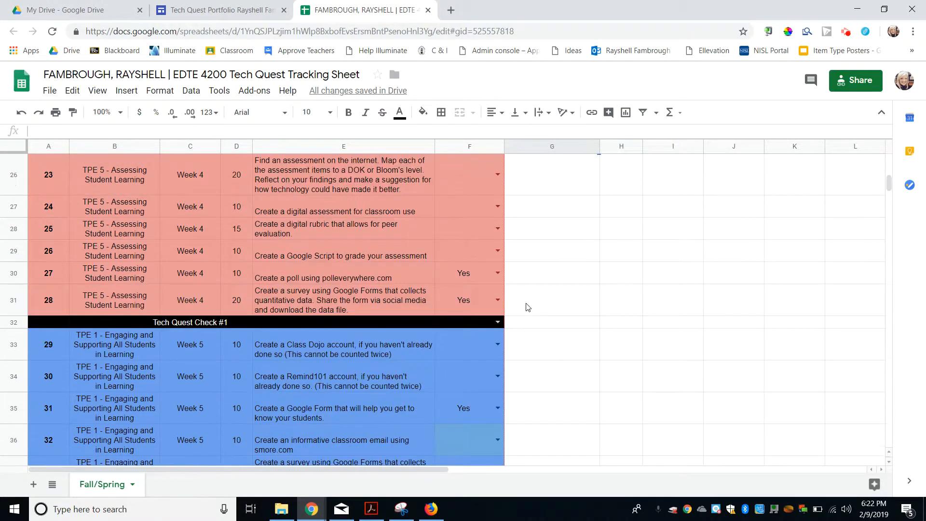
scroll(527, 306, "up", 2)
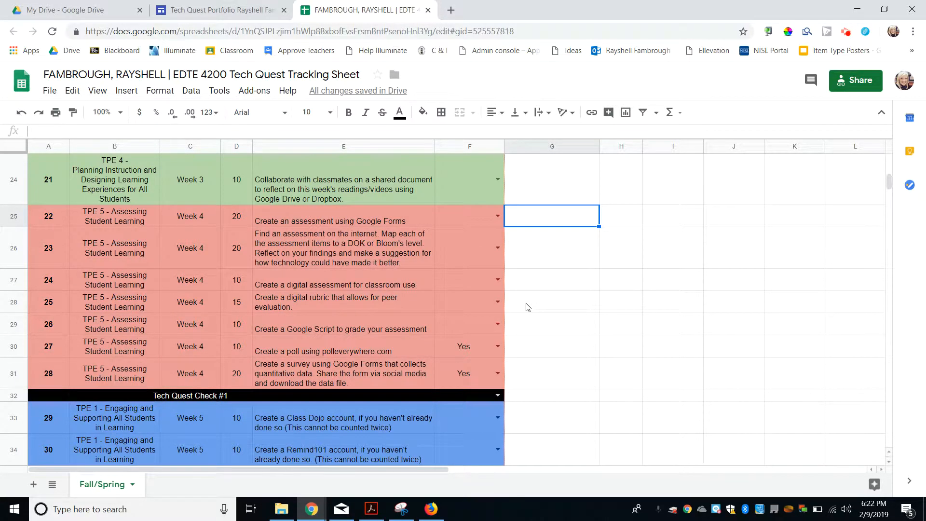
left_click(497, 215)
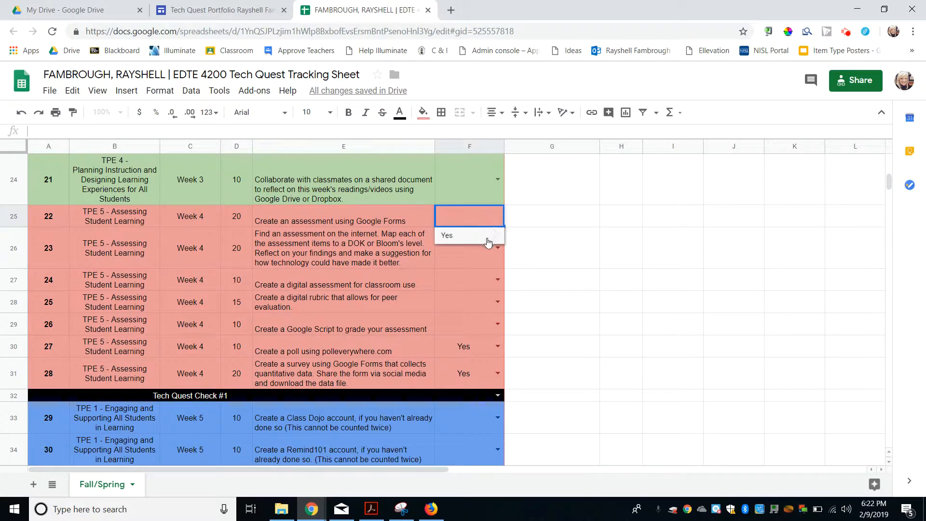
left_click(487, 239)
scroll(558, 248, "up", 3)
scroll(558, 248, "up", 17)
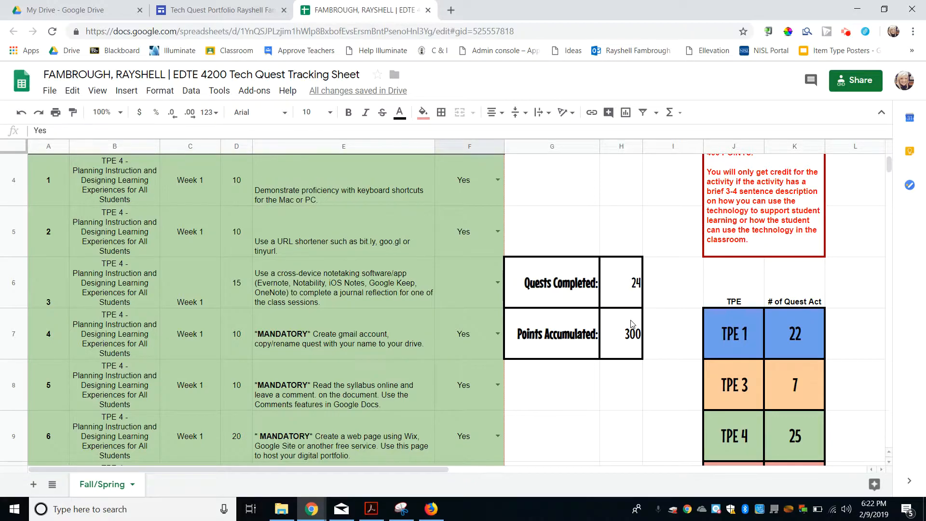
scroll(631, 323, "down", 15)
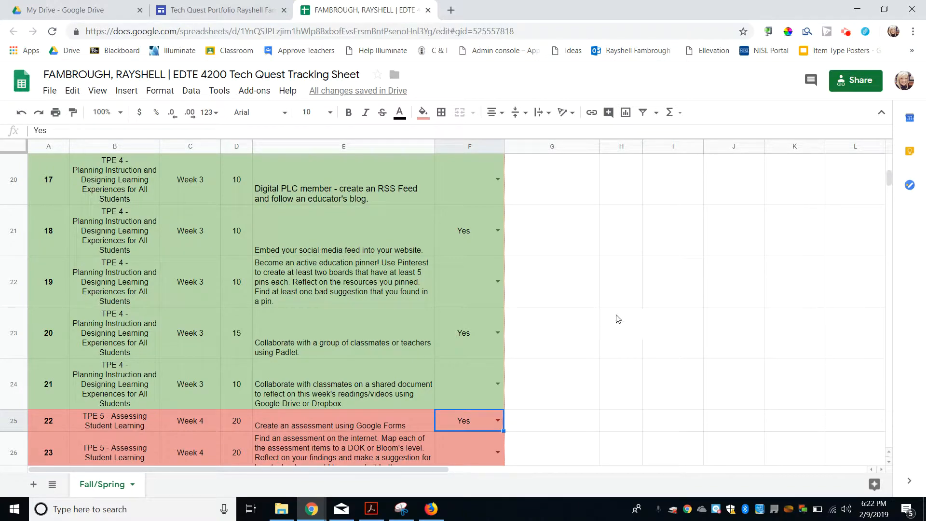
left_click(126, 5)
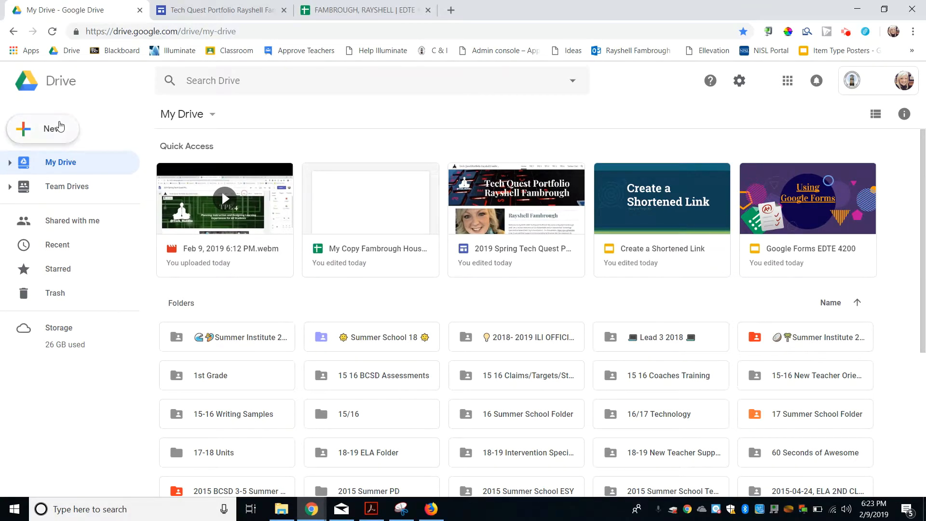
Step: Create a new blank Google Form from Drive's New > More menu
left_click(59, 127)
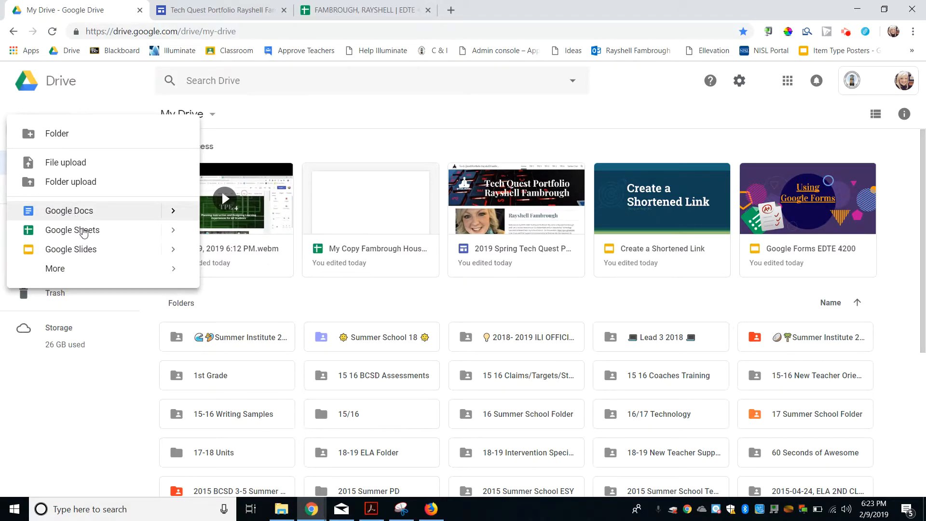
left_click(59, 106)
left_click(49, 140)
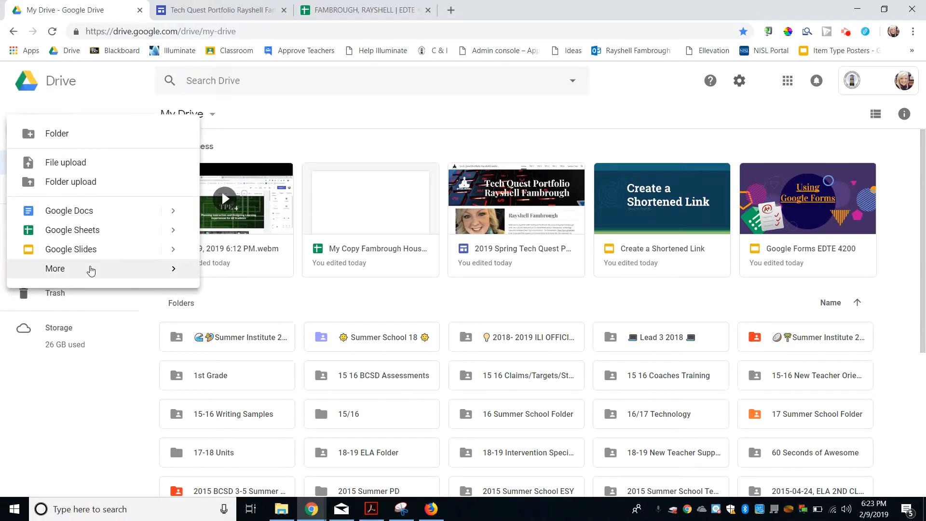
mouse_move(89, 267)
left_click(243, 282)
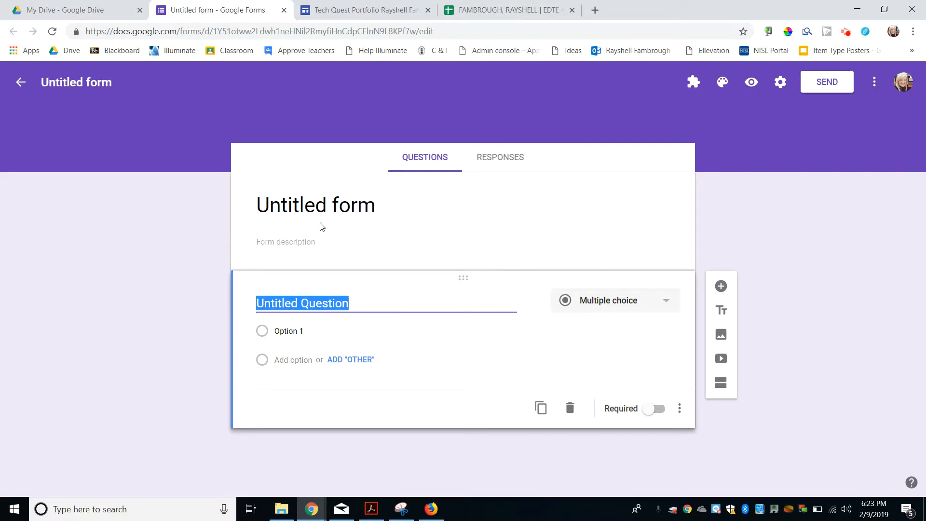
Step: Name both the form title and the file 'History Quiz', then bring up the theme options
left_click(335, 208)
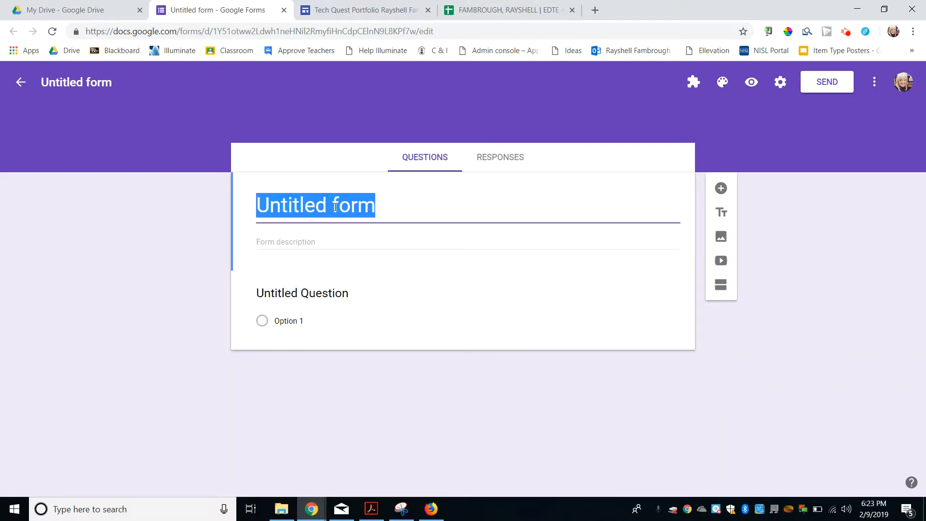
type("History ")
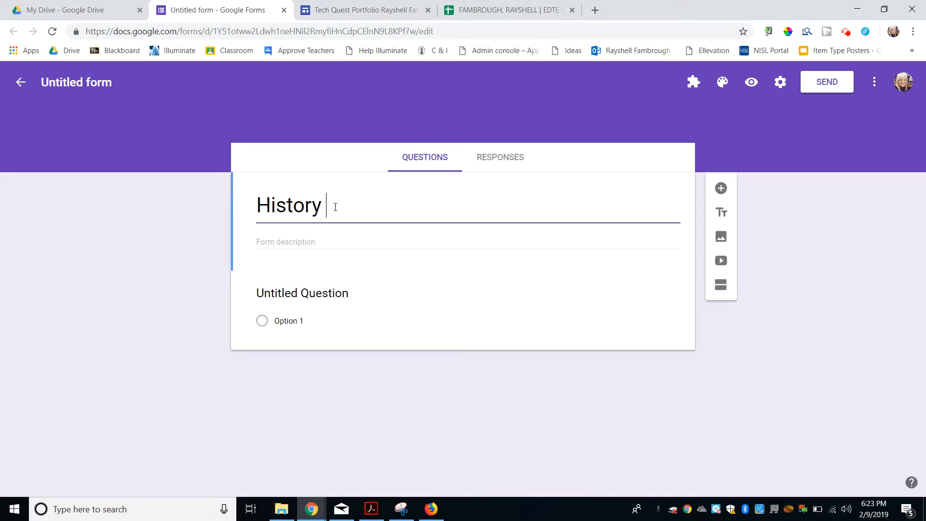
type("Quiez")
key("BackSpace")
key("BackSpace")
type("z")
left_click(95, 84)
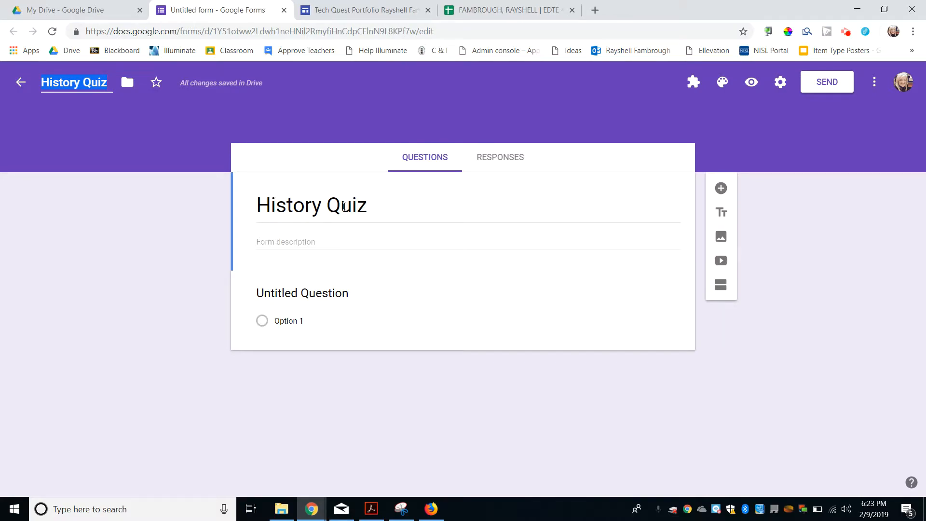
left_click(114, 103)
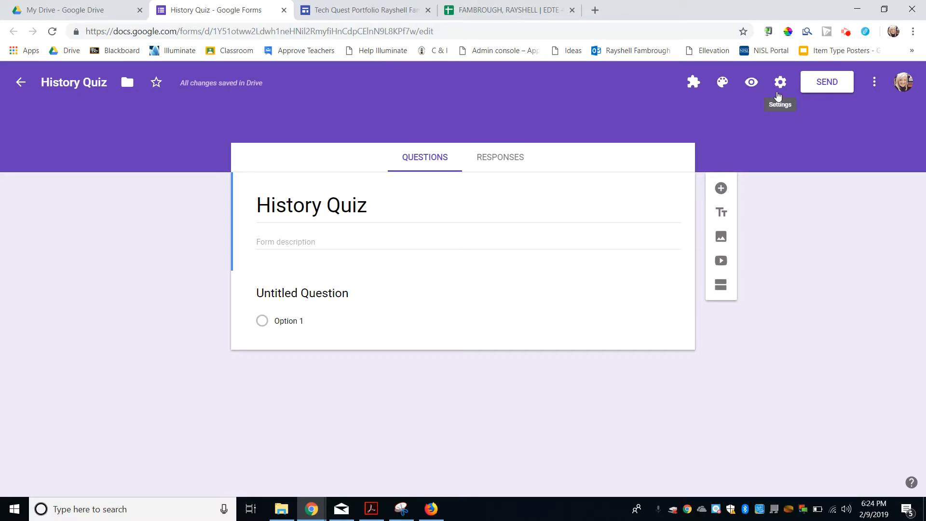
left_click(722, 85)
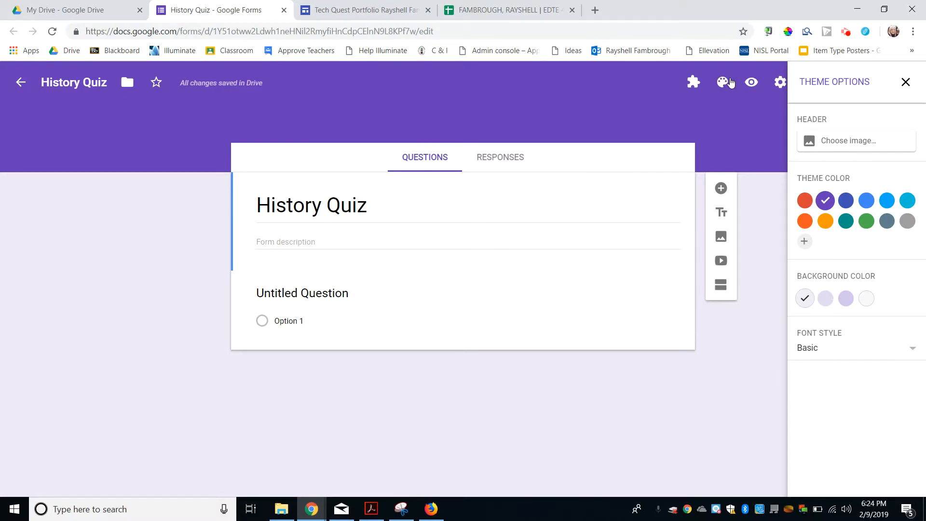
Step: Set the header image to the heart-shaped open book from Work and School
left_click(813, 139)
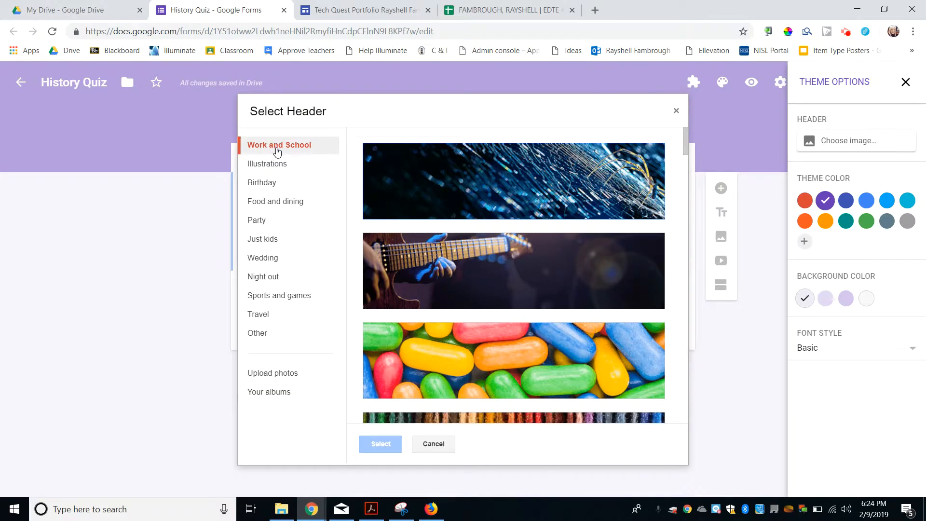
left_click(276, 162)
left_click(282, 208)
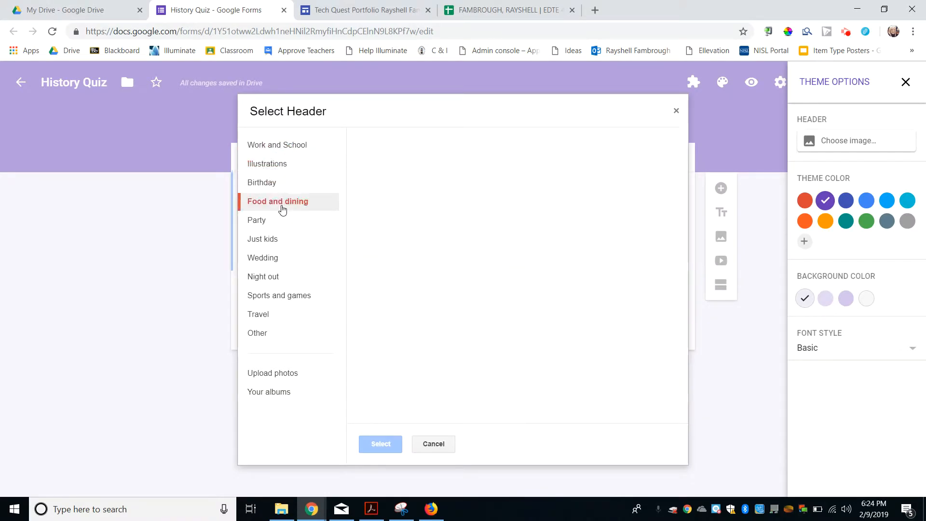
left_click(278, 147)
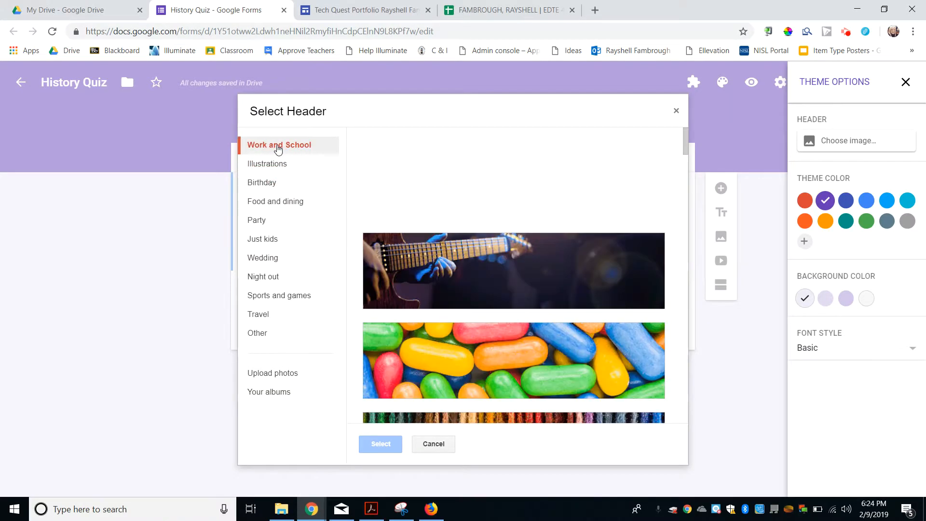
scroll(463, 239, "down", 4)
scroll(463, 240, "down", 9)
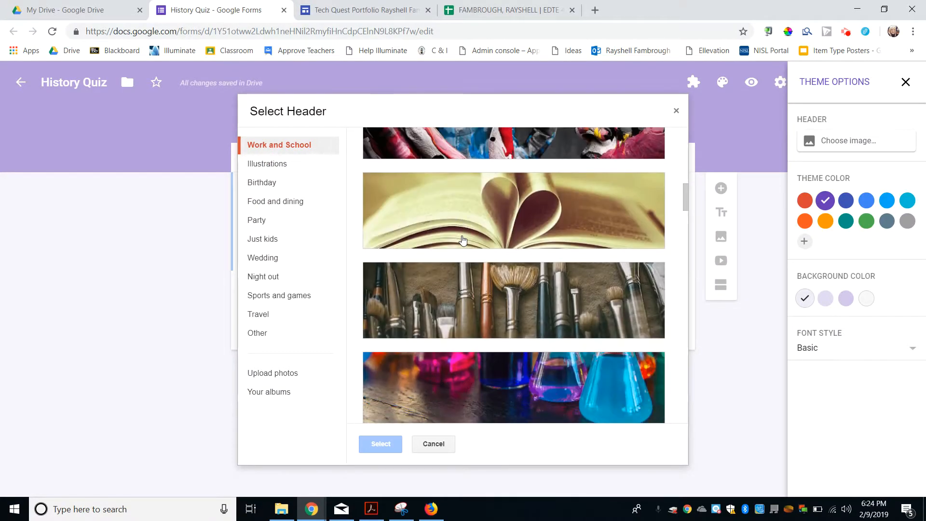
left_click(475, 227)
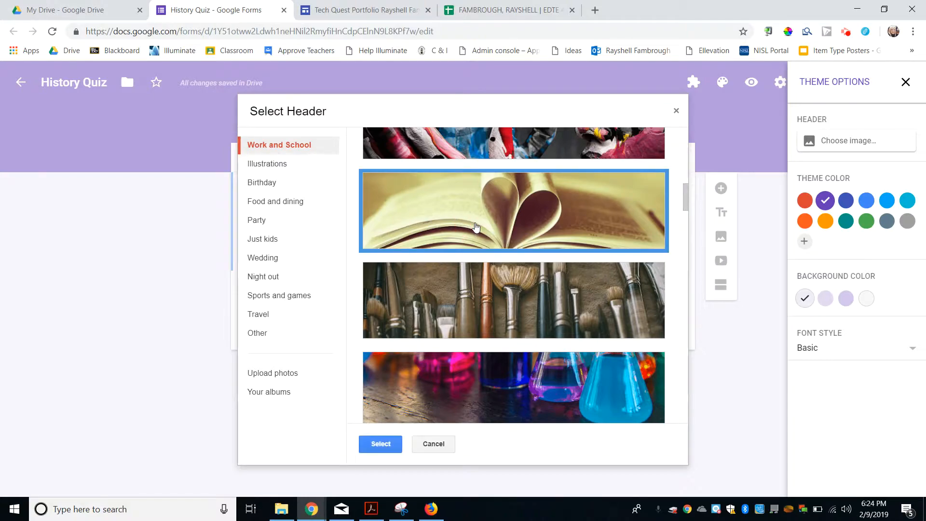
left_click(375, 444)
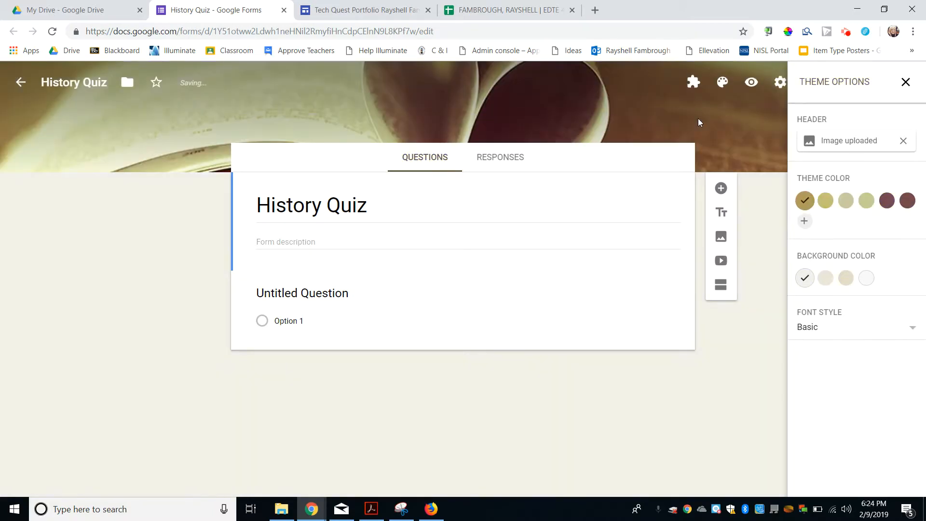
Step: Choose a maroon theme colour and a dusty pink background
left_click(890, 203)
left_click(845, 285)
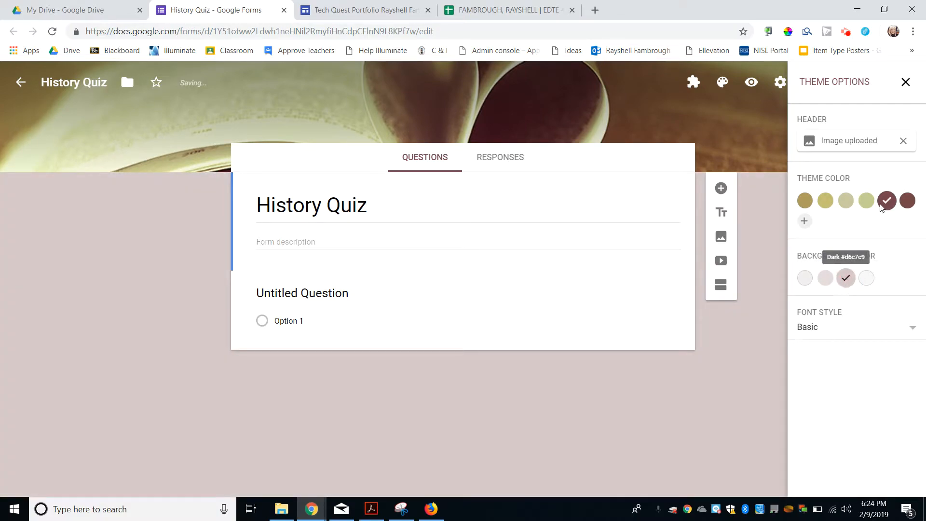
left_click(906, 88)
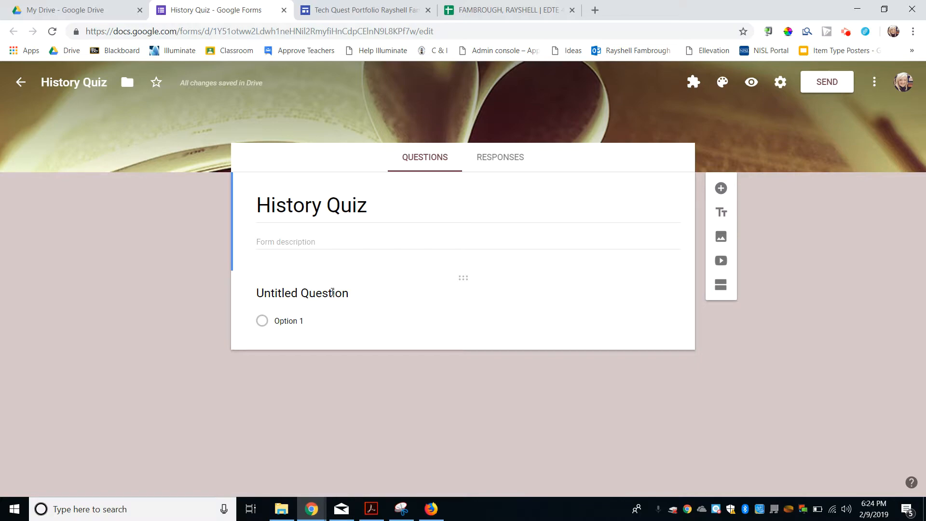
Step: Write 'What was taxed during the Stamp Act?' with answers Sugar, Papers, Cards and Envelopes
left_click(332, 293)
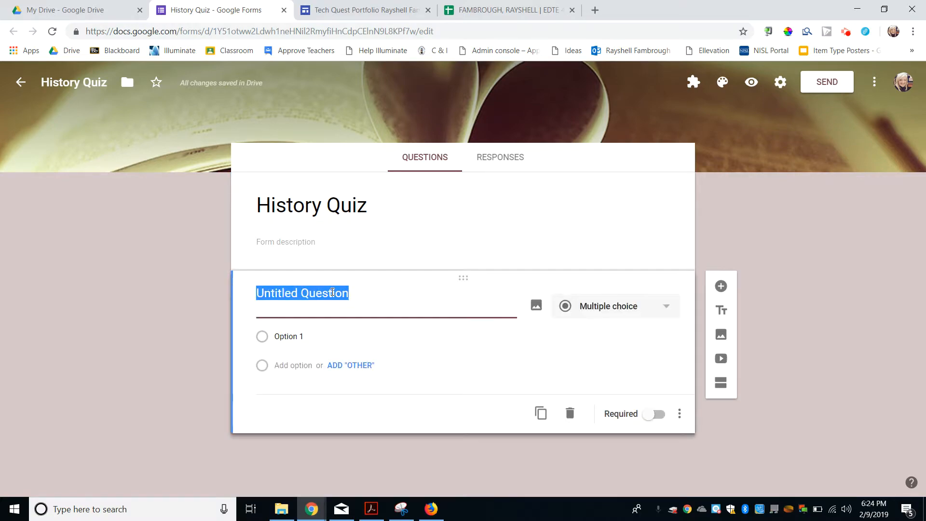
type("Wh")
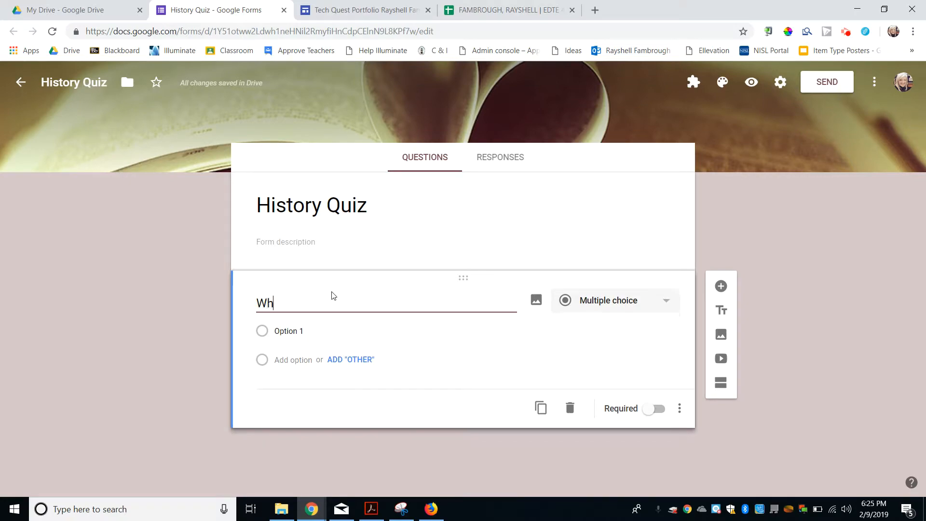
type("at was taxed during the St")
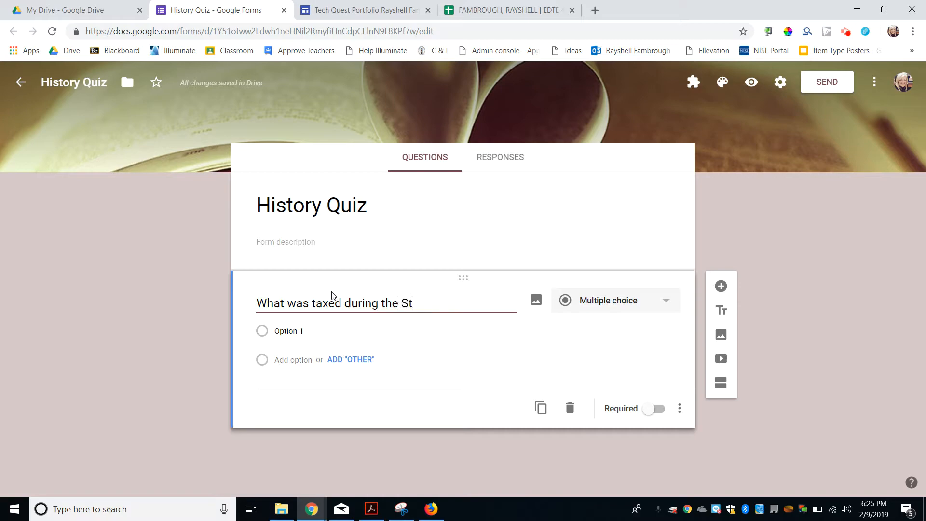
type("amp Act?")
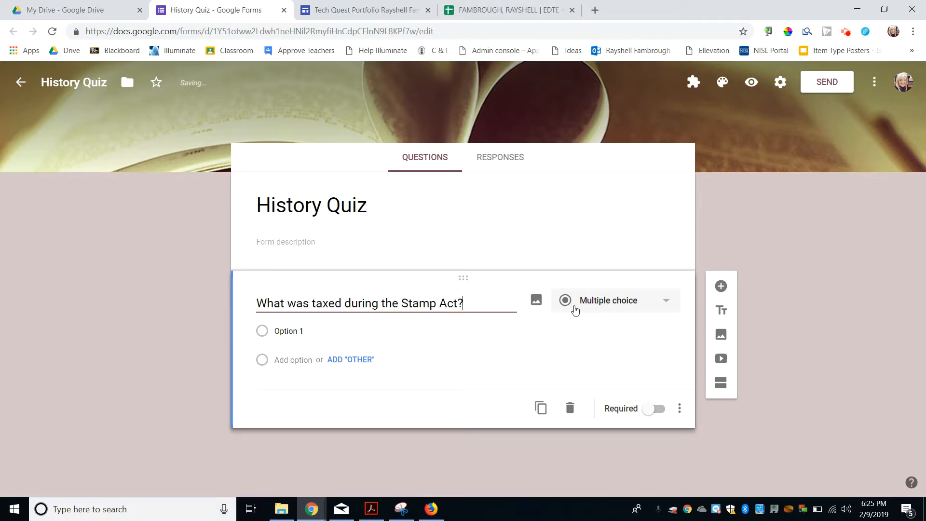
left_click(325, 327)
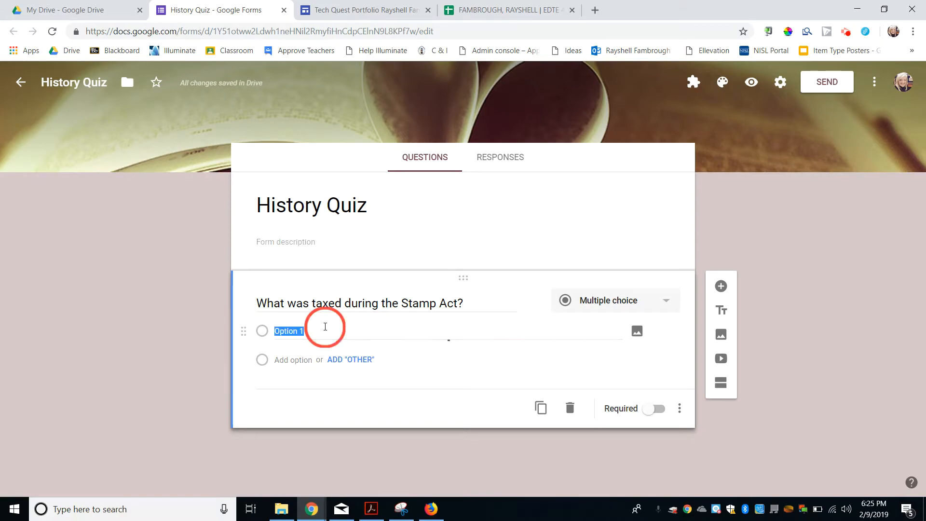
type("Sugar")
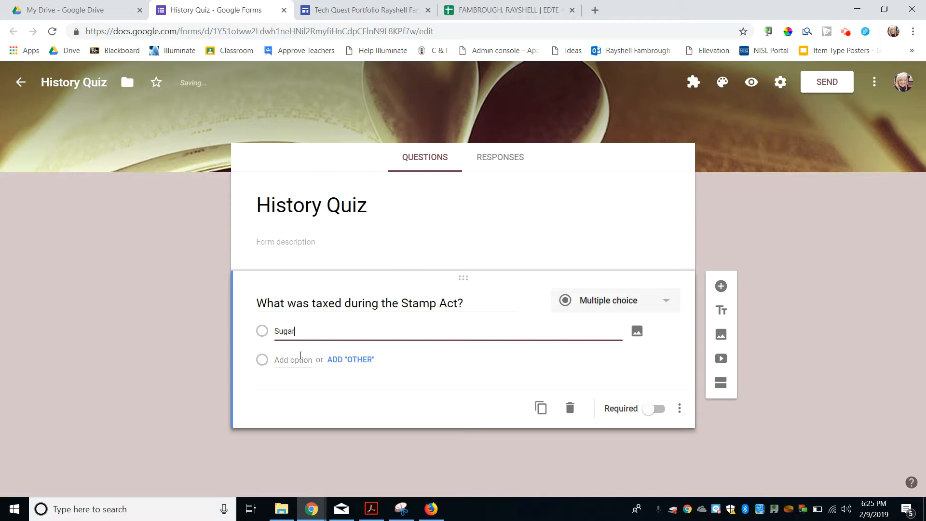
left_click(300, 358)
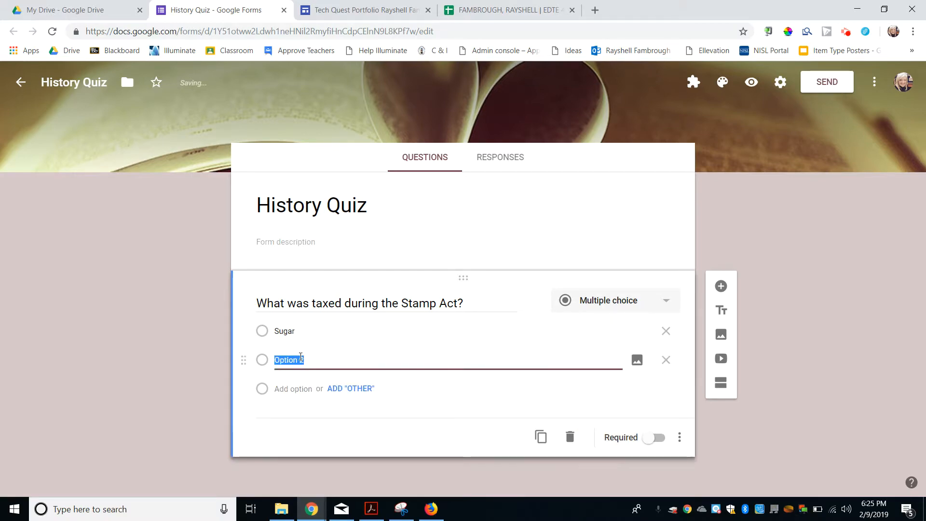
type("Papers")
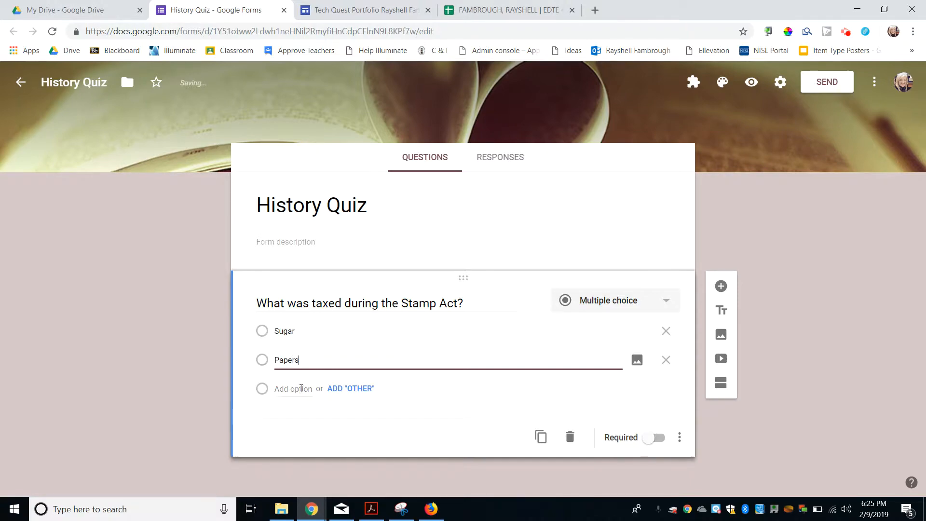
left_click(301, 389)
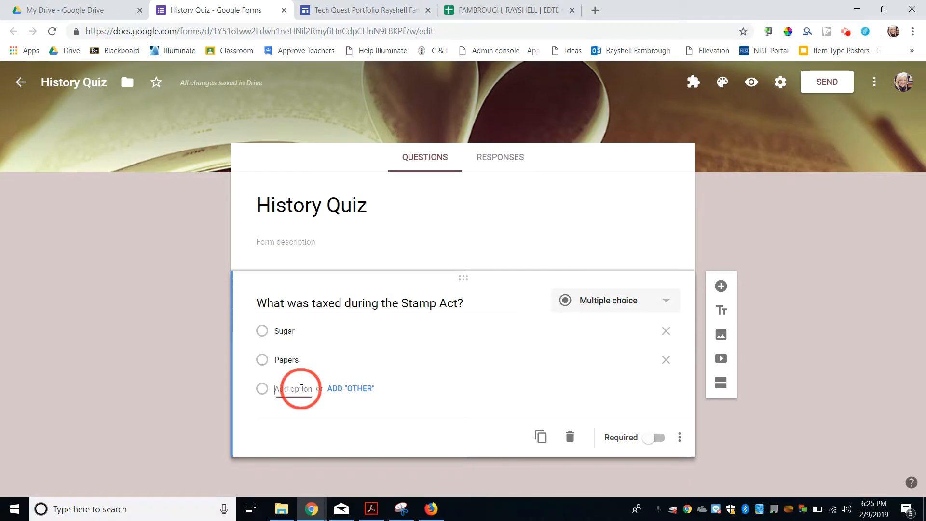
type("Cards")
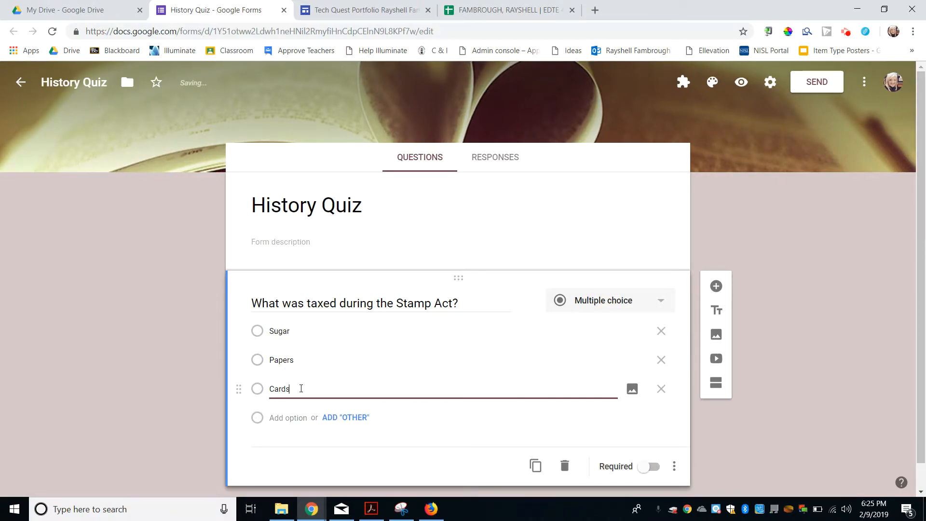
left_click(299, 418)
type("Envelopes")
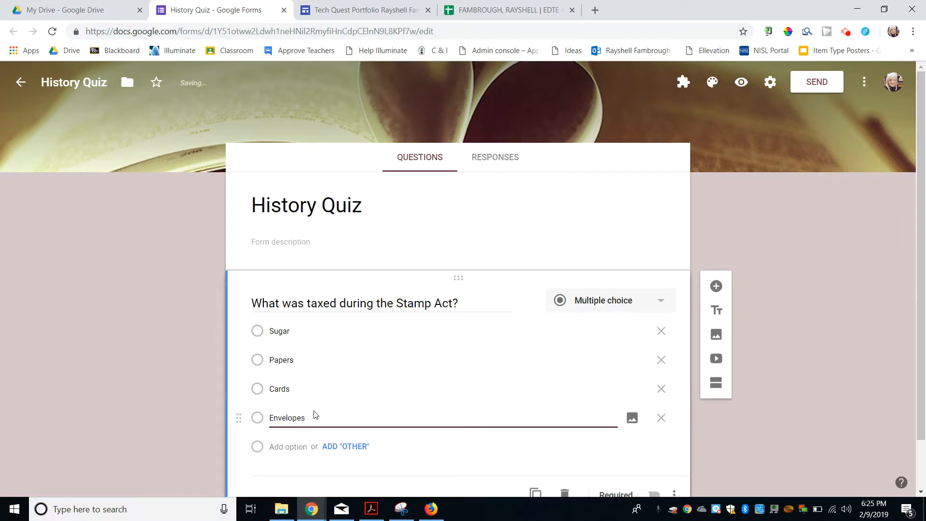
Step: Change the Stamp Act question to Checkboxes so several answers can be ticked
double_click(346, 371)
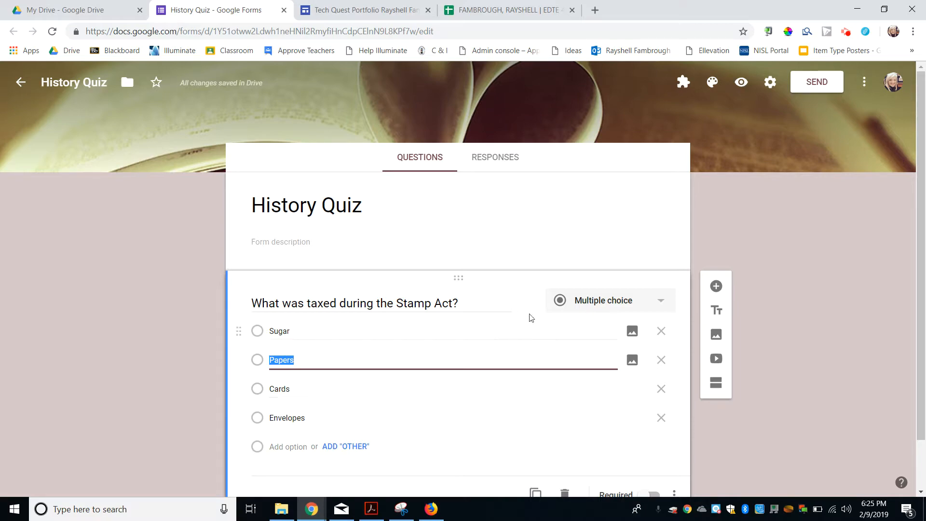
left_click(639, 310)
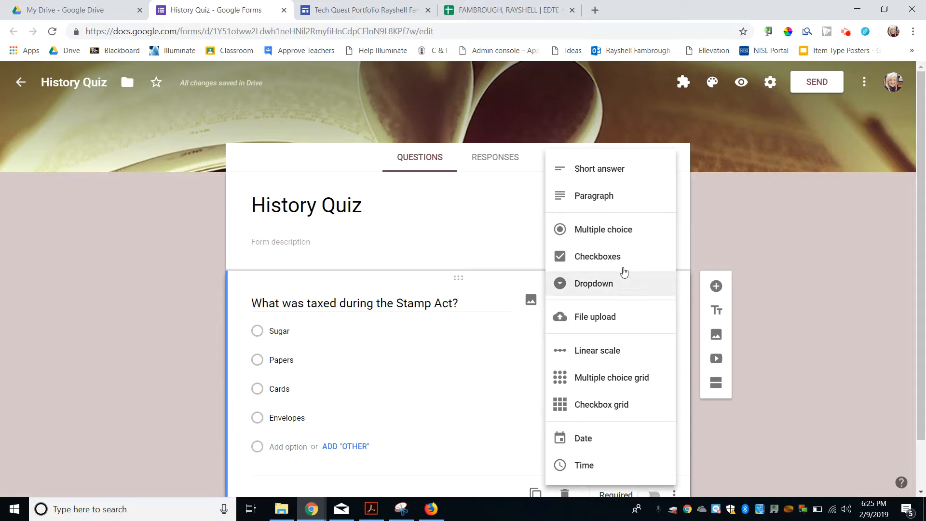
left_click(620, 261)
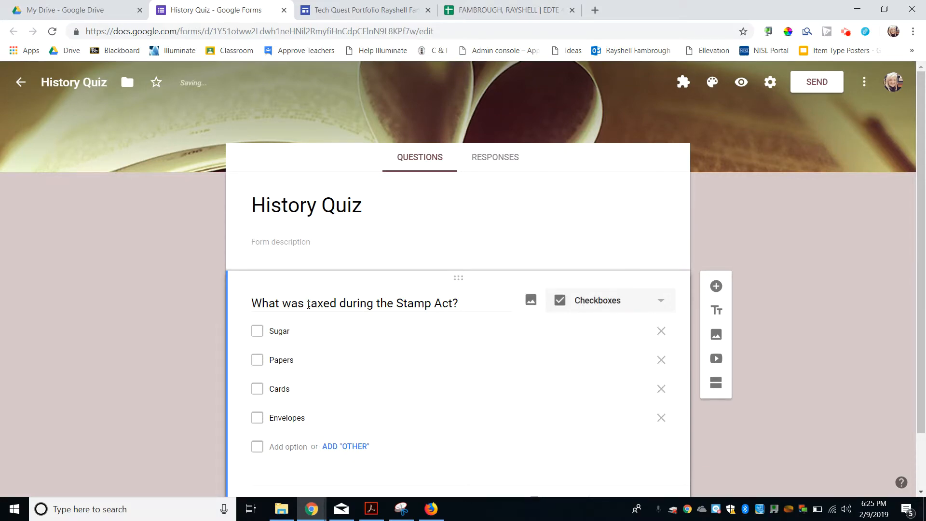
scroll(273, 334, "down", 2)
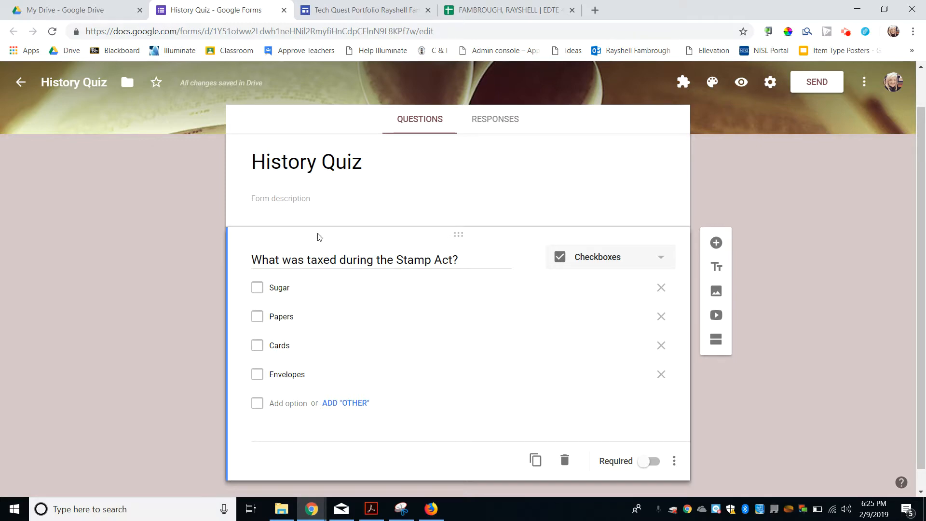
Step: Add a second question reading 'Describe in detail the Boston Tea Party'
left_click(717, 244)
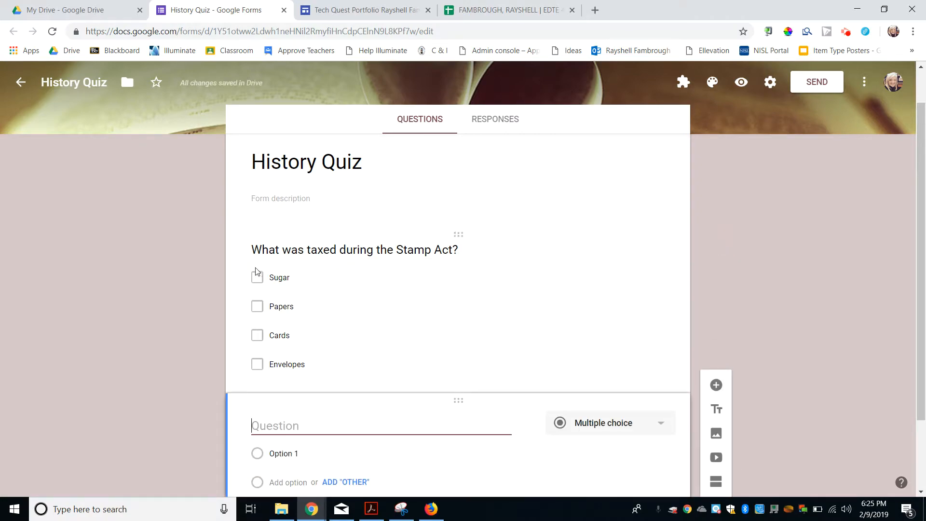
scroll(198, 277, "down", 1)
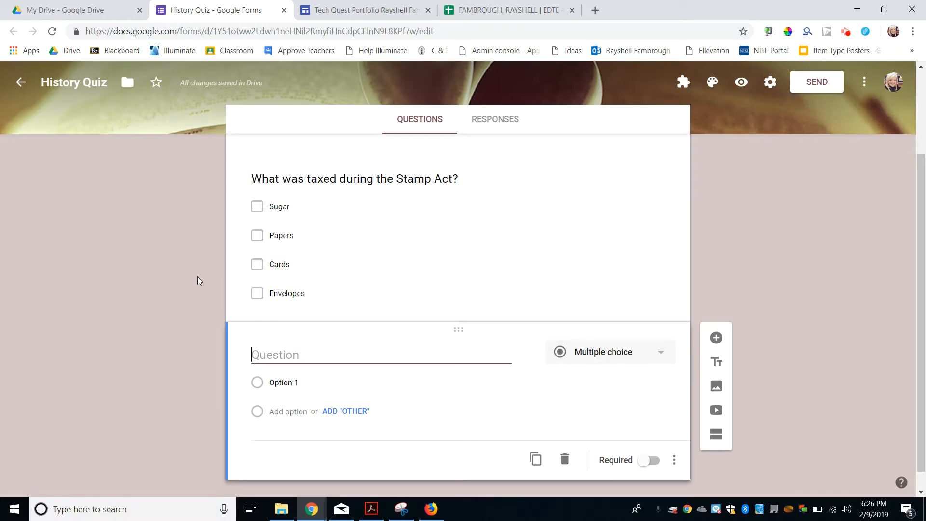
type("Describe")
type(" in det")
key("BackSpace")
type("de")
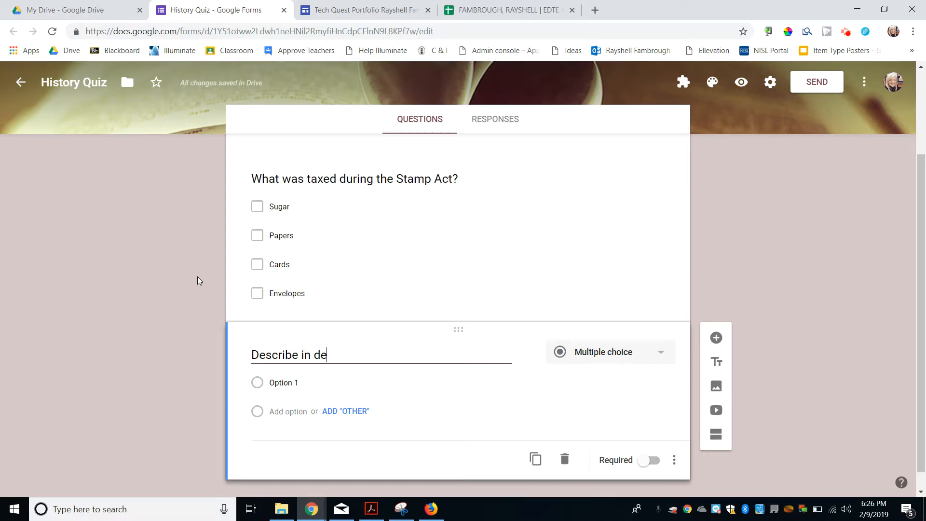
type("tail the ")
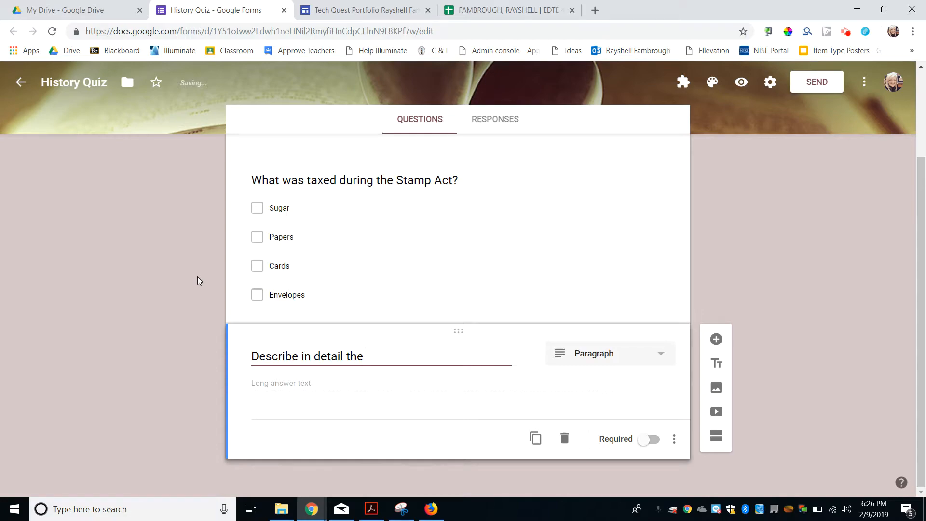
type("Boston Tea Party")
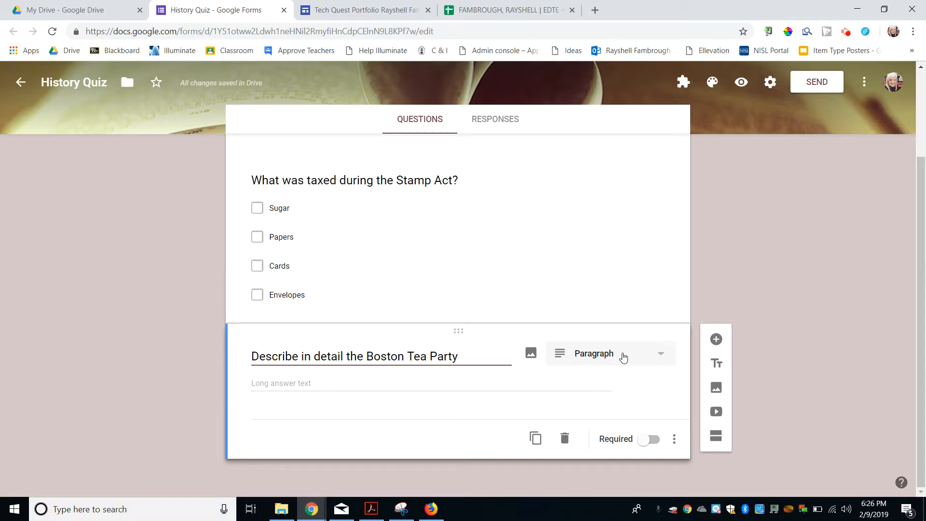
Step: Add the question 'Who wrote the Decleration of Independance?'
left_click(716, 339)
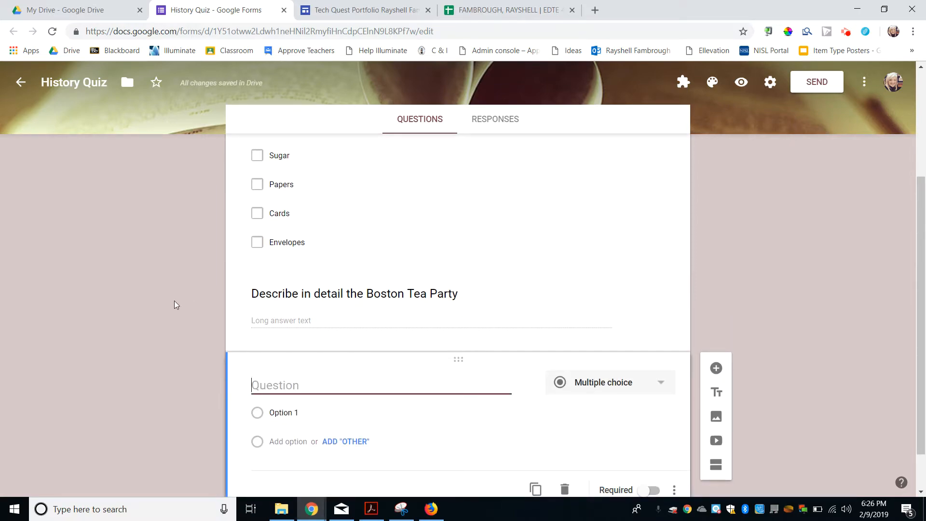
type("W")
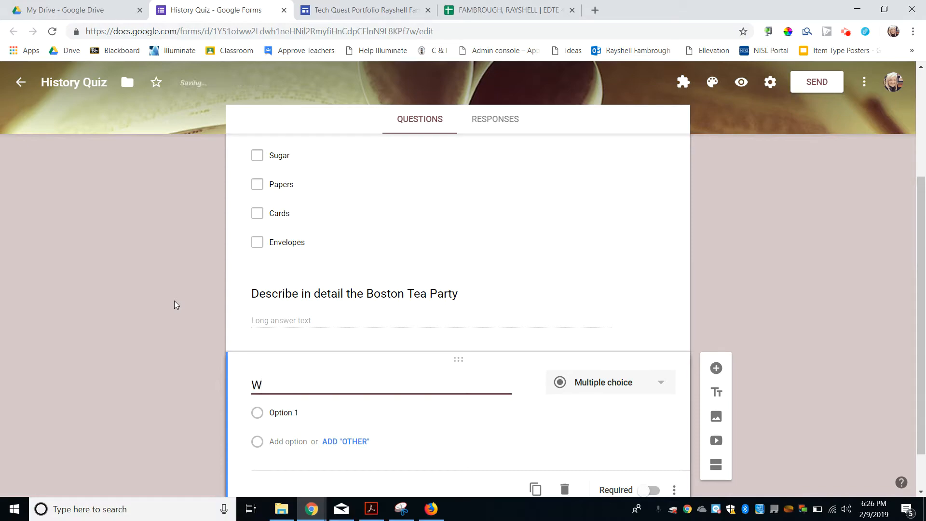
type("ho wrote the")
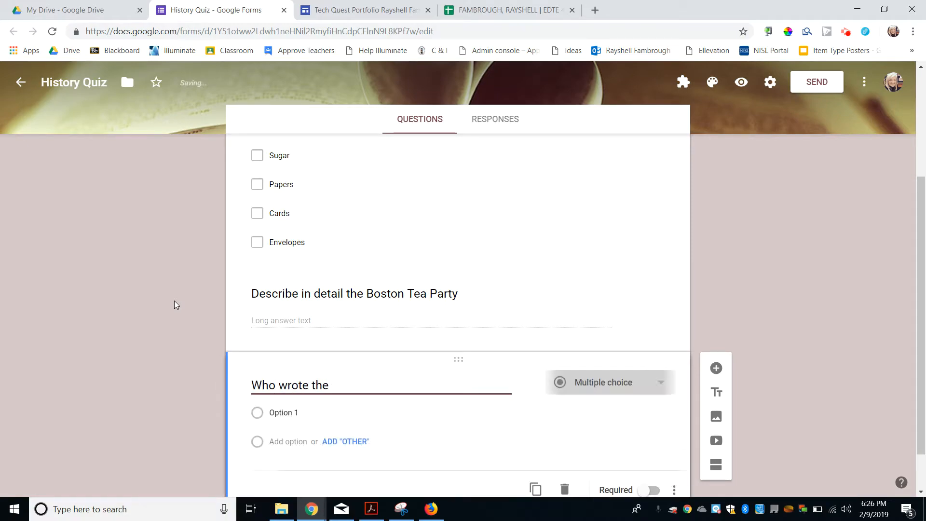
type(" Decl")
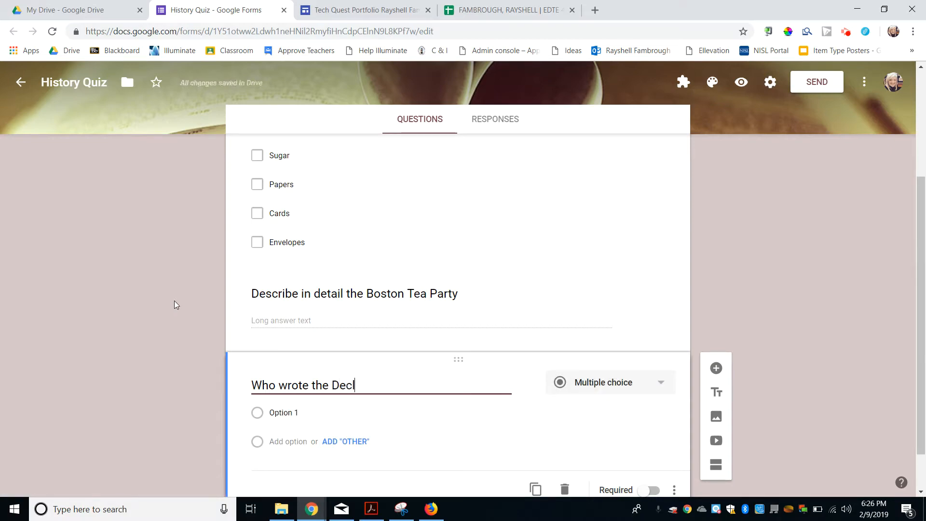
type("eration of Independan")
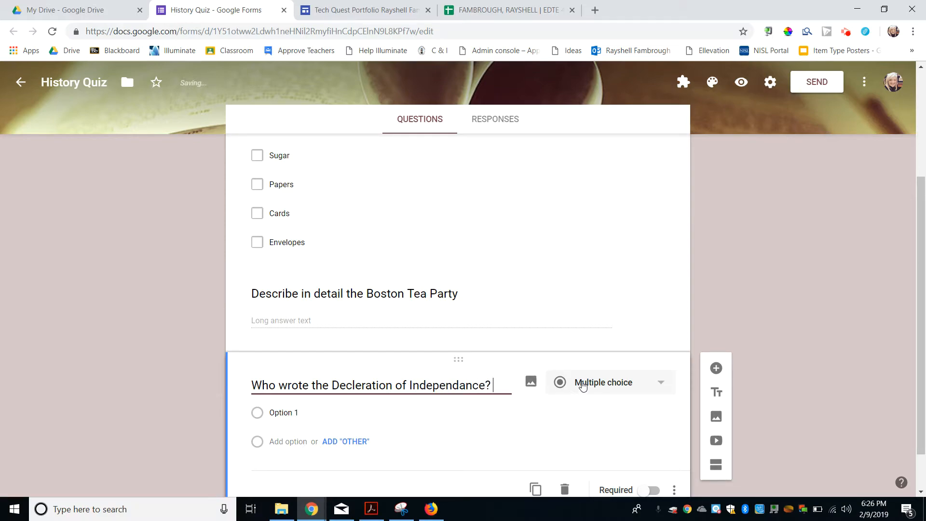
type("ce?")
Step: Give it choices John Adams, George Washington, Thomas Jefferson and a fourth option, then add a blank question
scroll(470, 388, "down", 1)
left_click(345, 389)
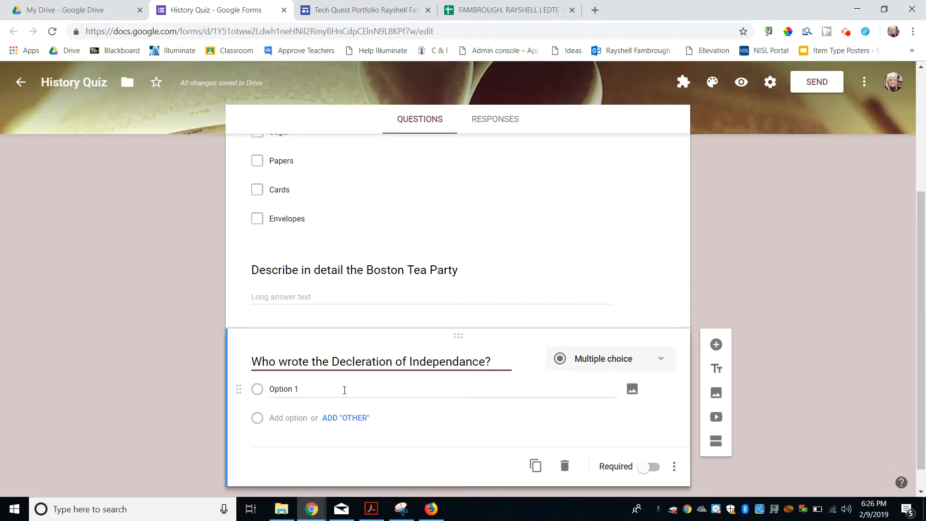
left_click(344, 390)
type("John Adams")
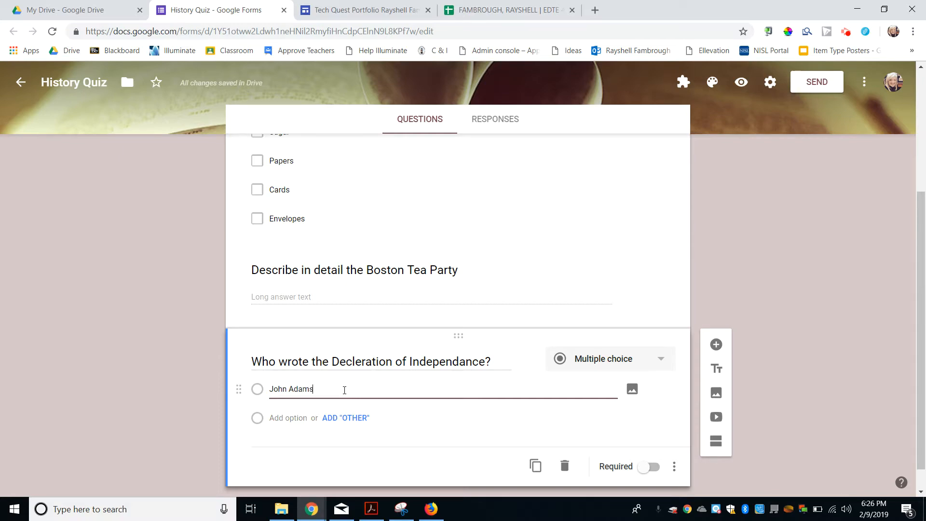
key("Return")
type("Goerog")
key("BackSpace")
key("BackSpace")
key("BackSpace")
key("BackSpace")
type("eorge Washington")
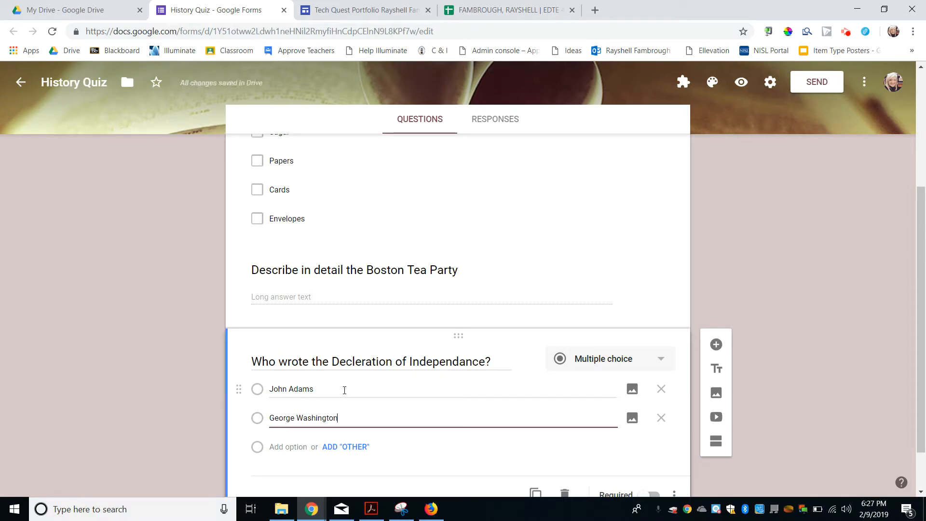
left_click(291, 446)
type("T")
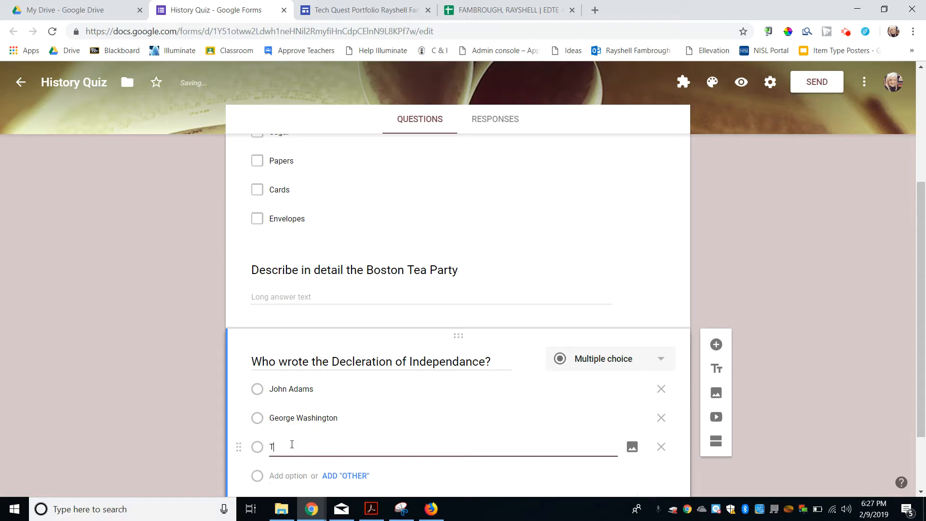
type("homas Jefferson")
scroll(293, 448, "down", 1)
left_click(292, 436)
type("Adam")
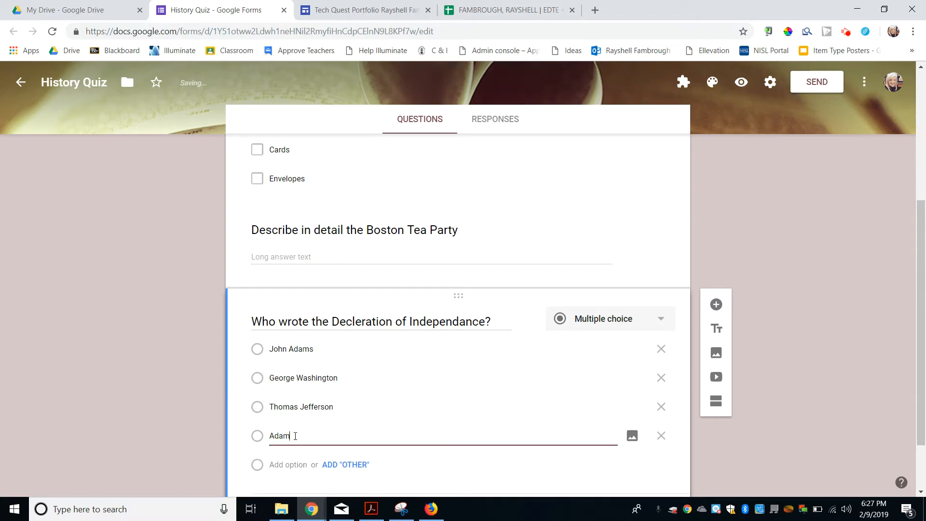
type(" Sandlanr")
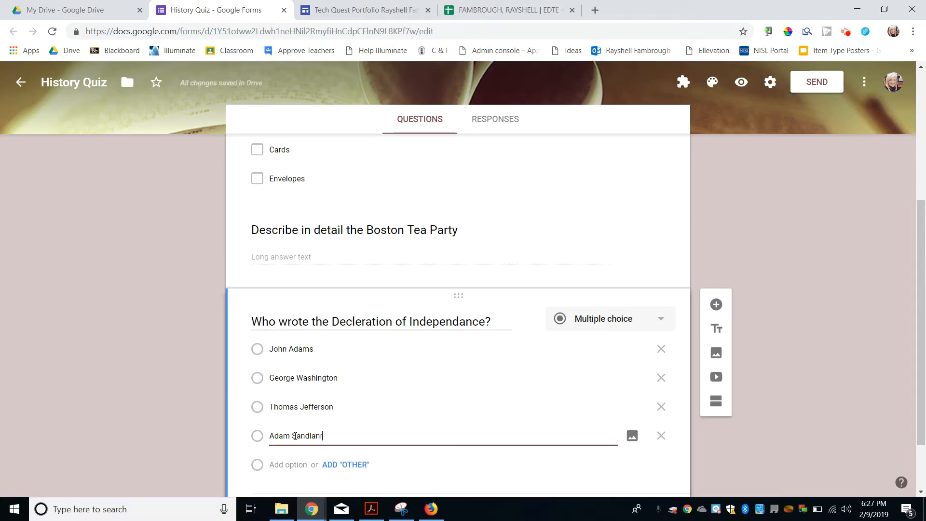
left_click(170, 385)
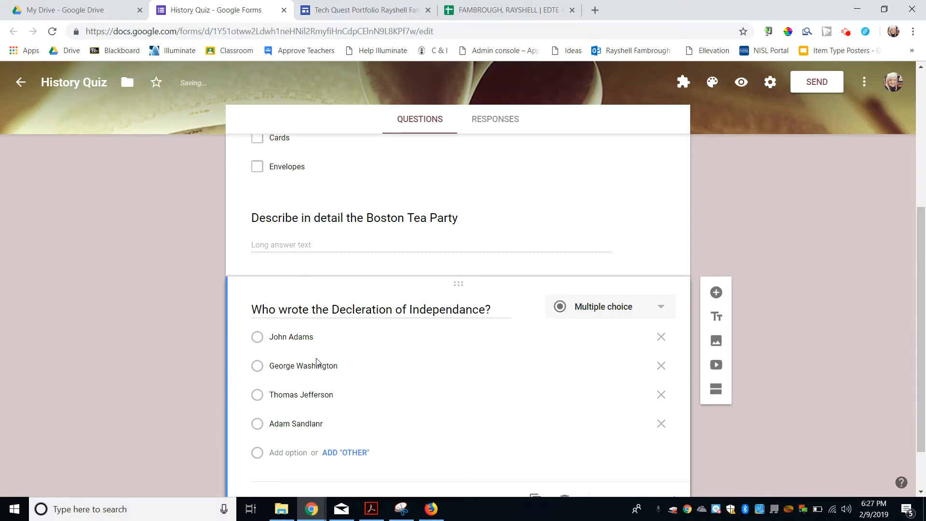
left_click(716, 297)
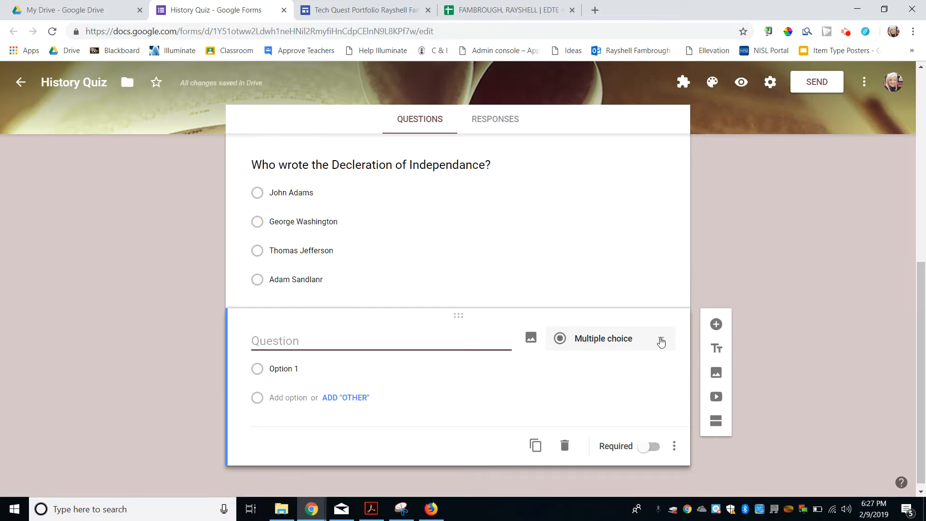
Step: Make the new question a 1-to-5 linear scale on understanding the three branches of government
left_click(661, 341)
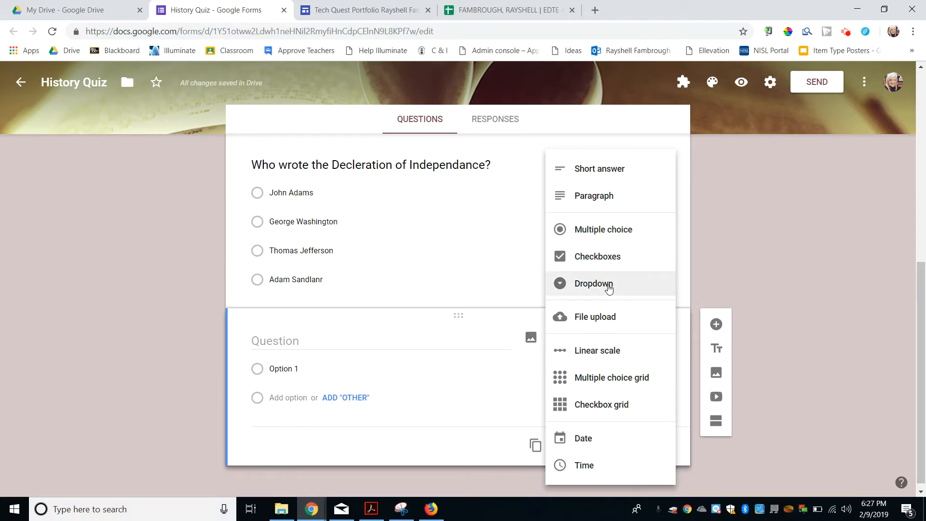
left_click(608, 352)
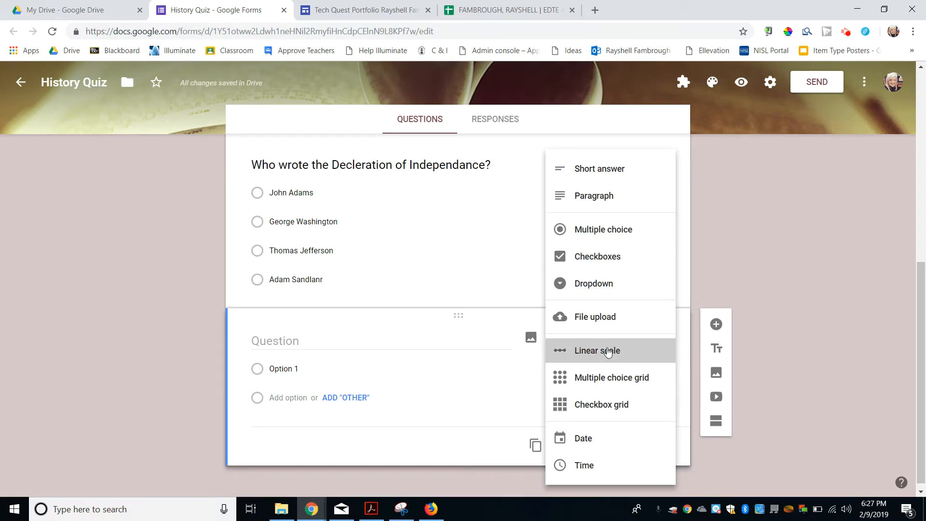
left_click(354, 333)
type("I")
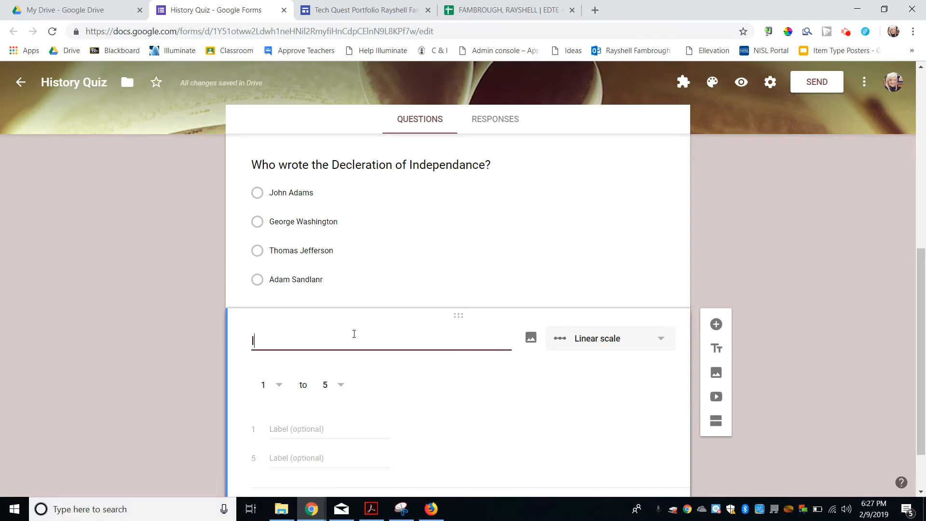
type("n From 1 to f")
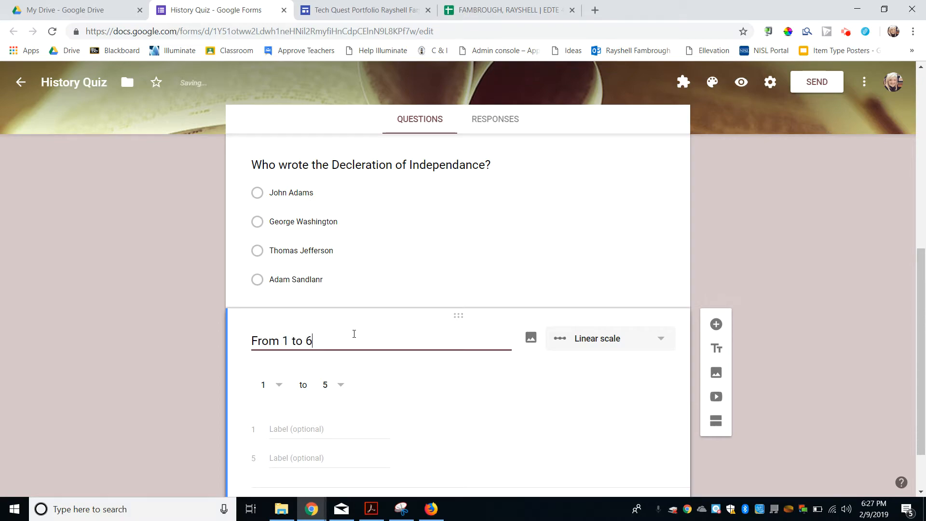
key("BackSpace")
type("5 how well do you underst")
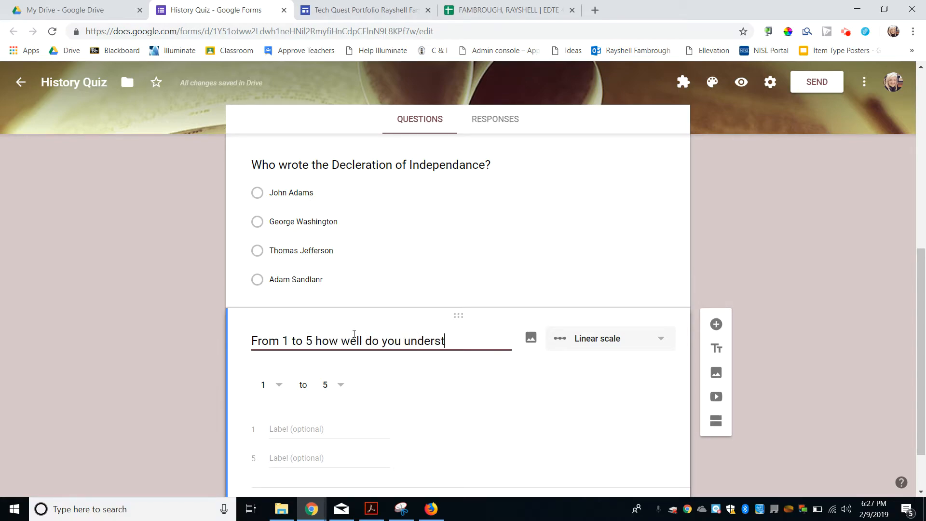
type("and the three b")
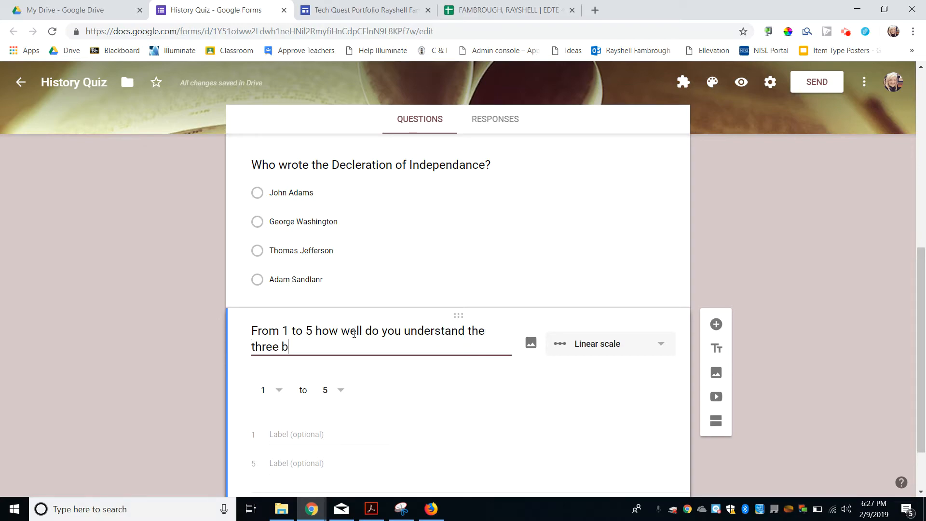
type("rances of governm")
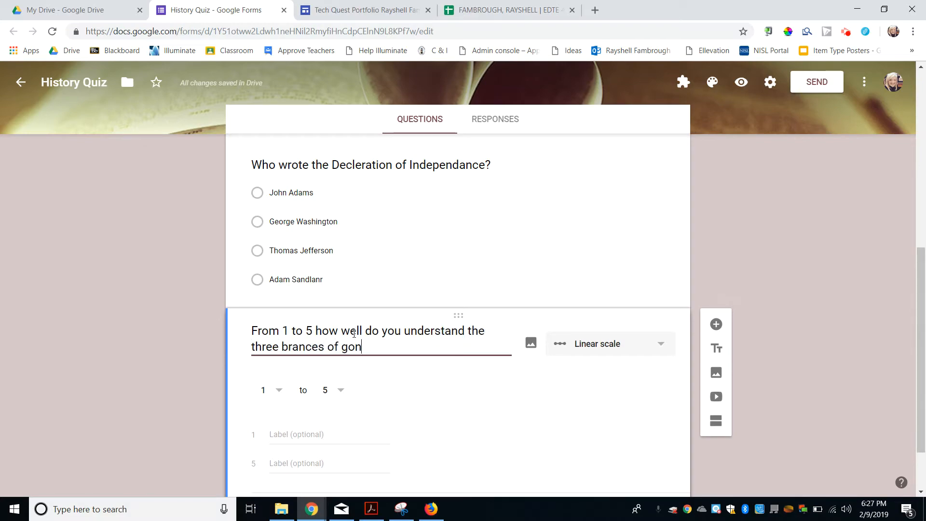
type("ent")
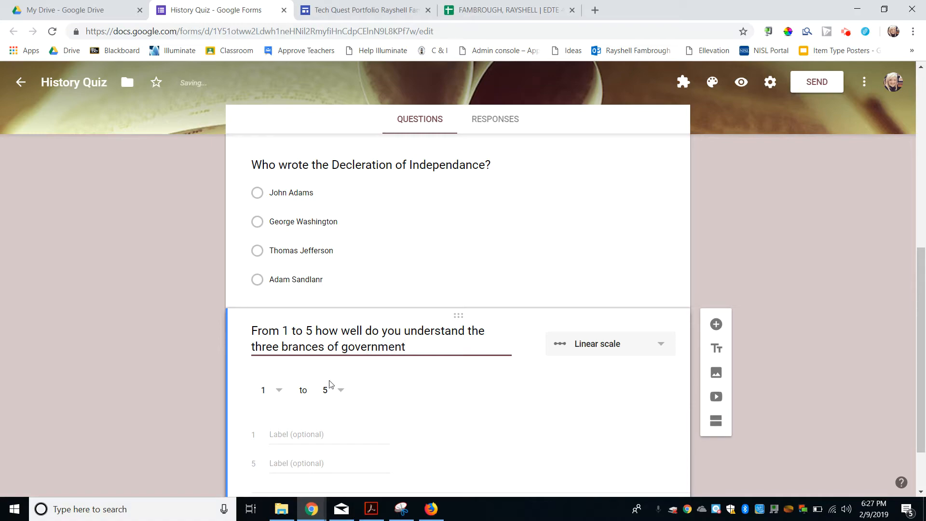
Step: Label the scale ends 'Not at all' for 1 and 'Very Welll' for 5
left_click(291, 439)
type("Not")
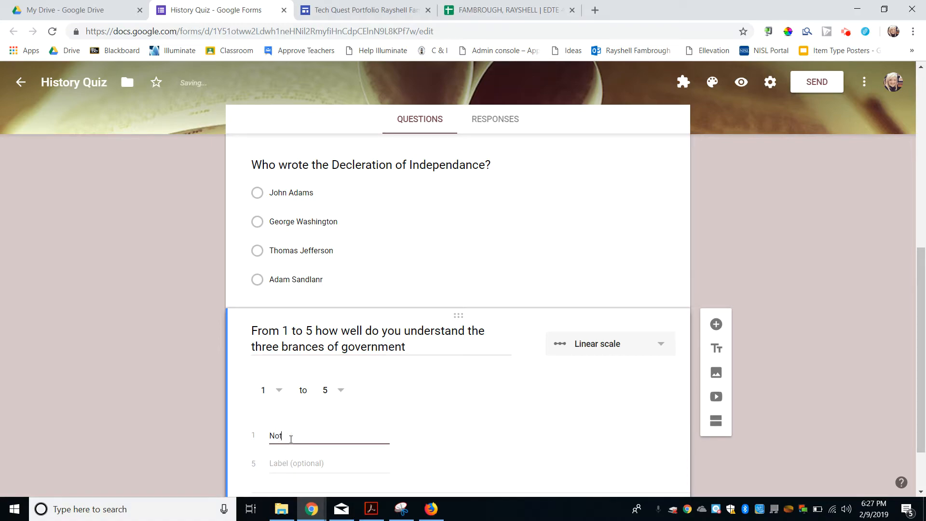
type(" at all")
scroll(292, 441, "down", 1)
left_click(291, 429)
type("Very")
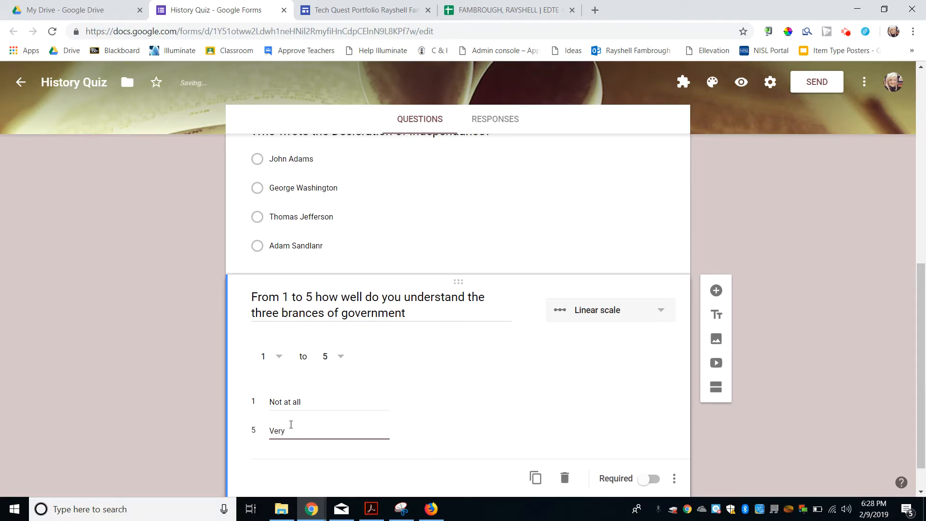
type(" Welll")
scroll(211, 399, "up", 2)
scroll(397, 354, "up", 4)
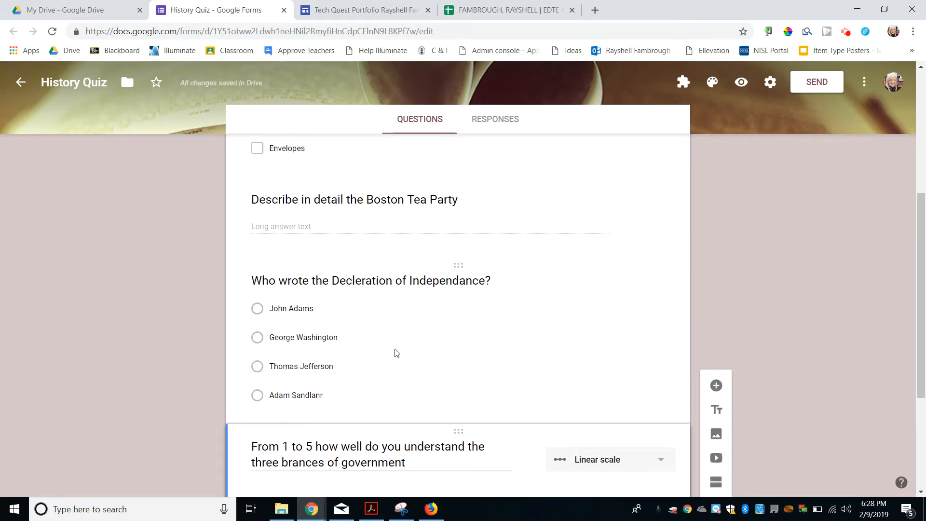
scroll(395, 350, "up", 2)
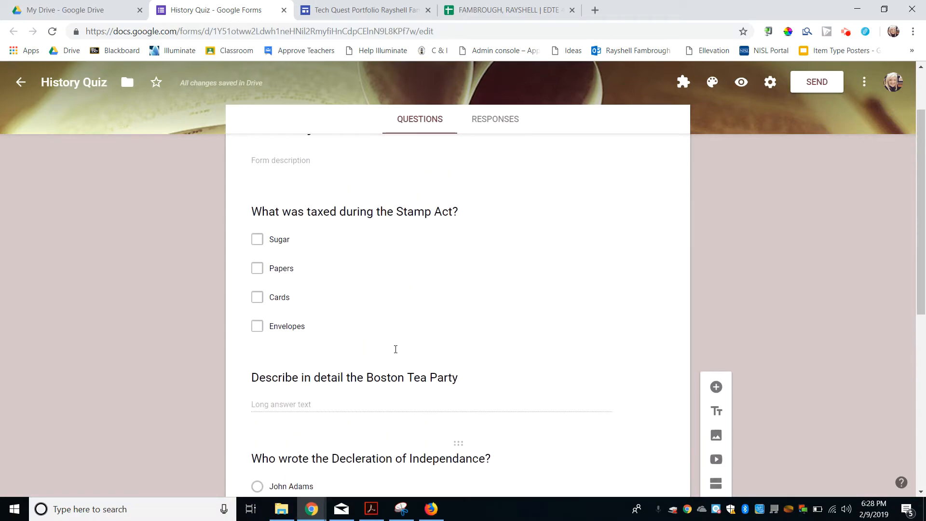
scroll(396, 352, "down", 1)
scroll(395, 353, "down", 2)
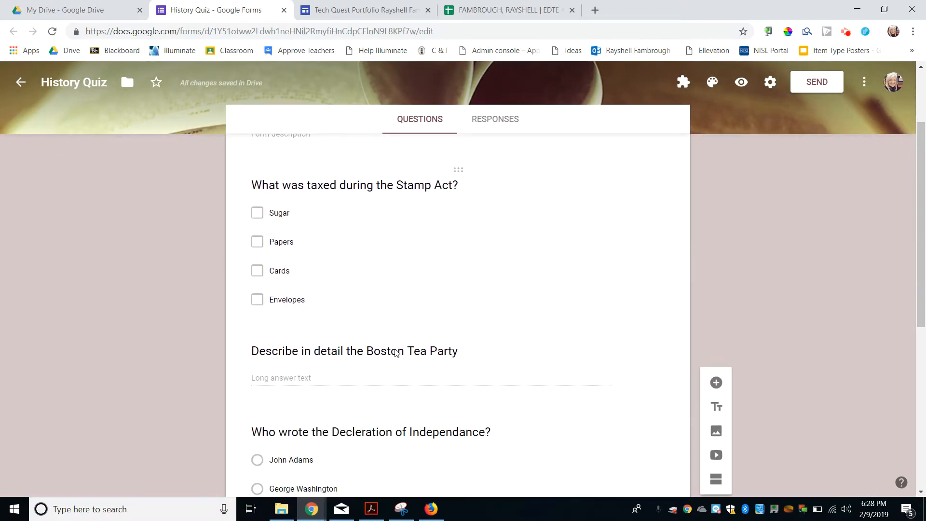
scroll(197, 270, "down", 4)
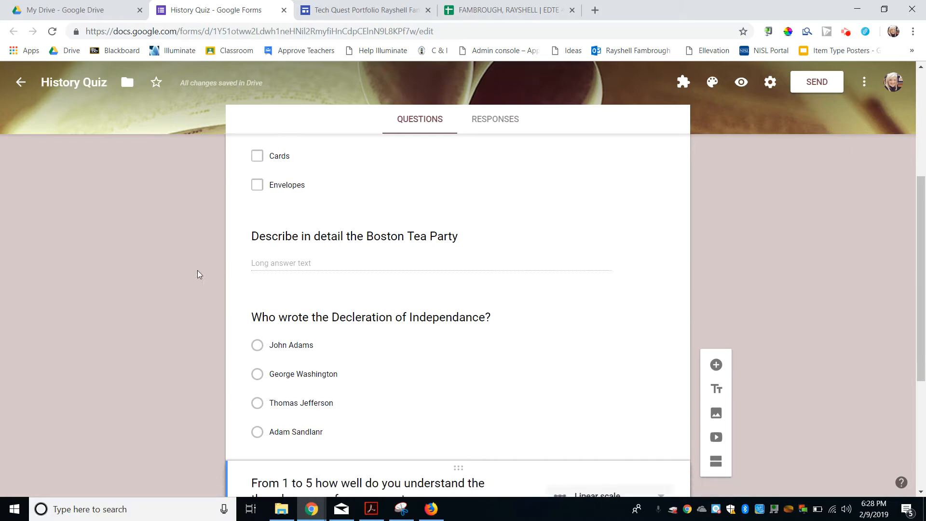
scroll(198, 274, "down", 1)
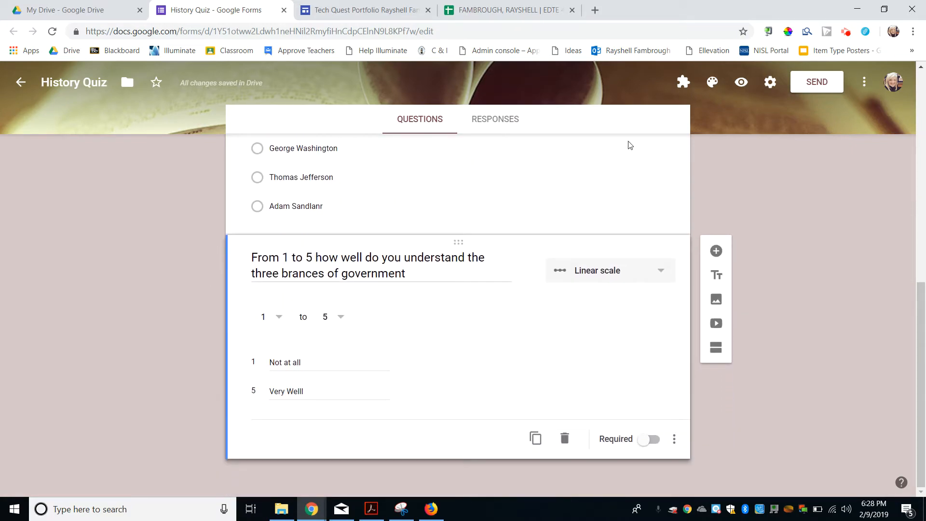
Step: Preview the form and tick Sugar, Papers and Cards for the Stamp Act question
left_click(741, 83)
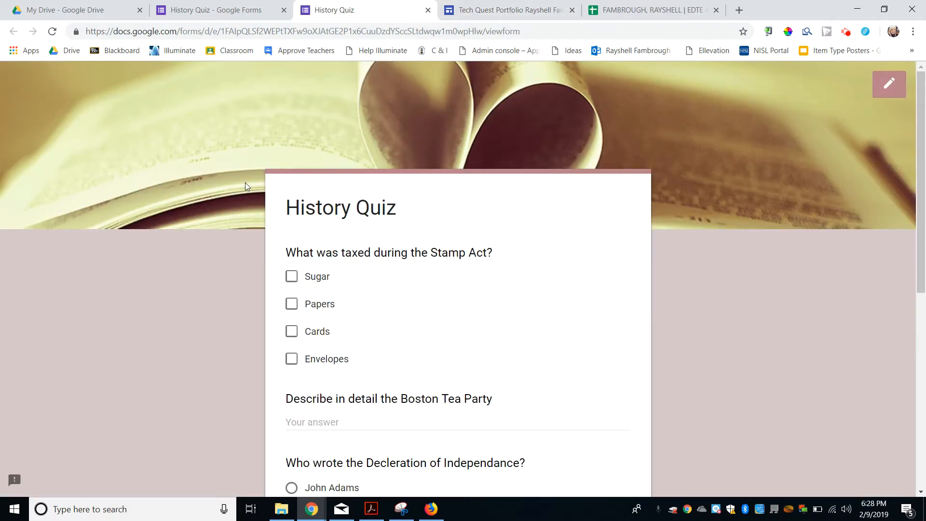
scroll(245, 184, "down", 3)
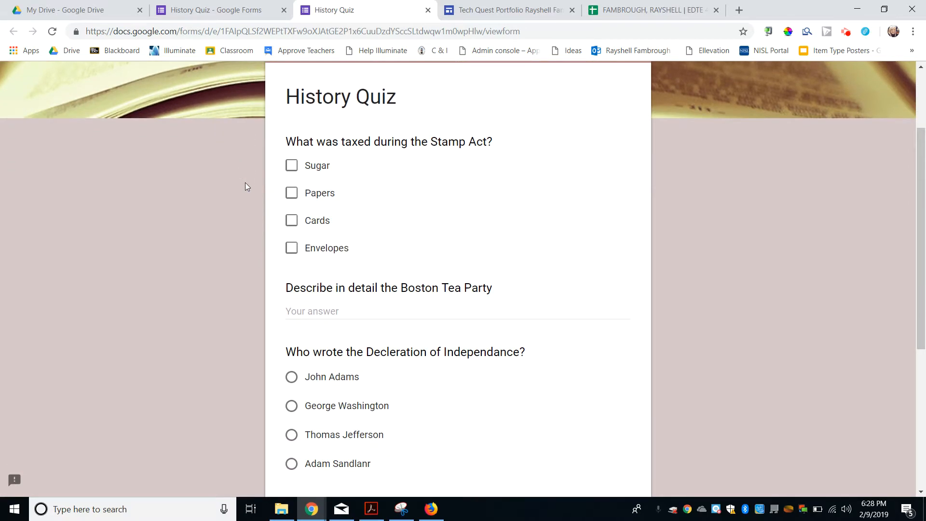
scroll(246, 184, "down", 5)
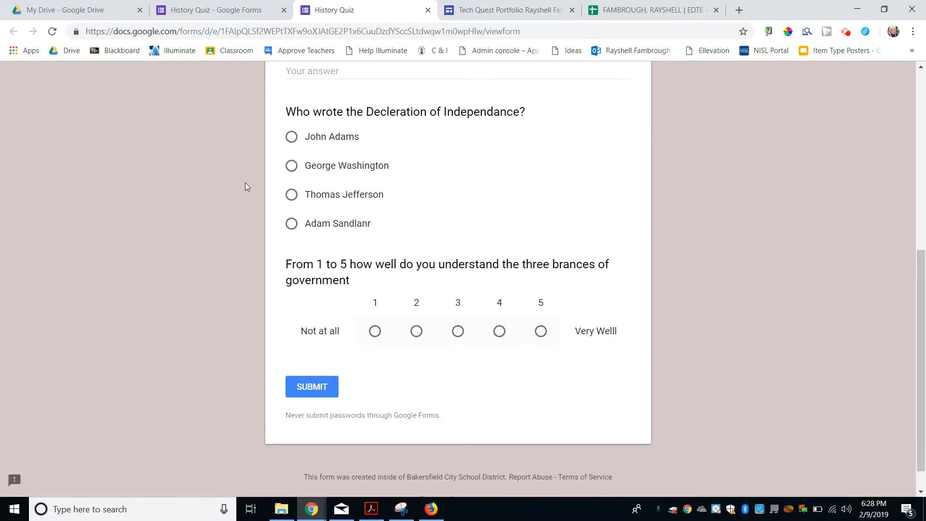
scroll(245, 182, "up", 7)
left_click(292, 162)
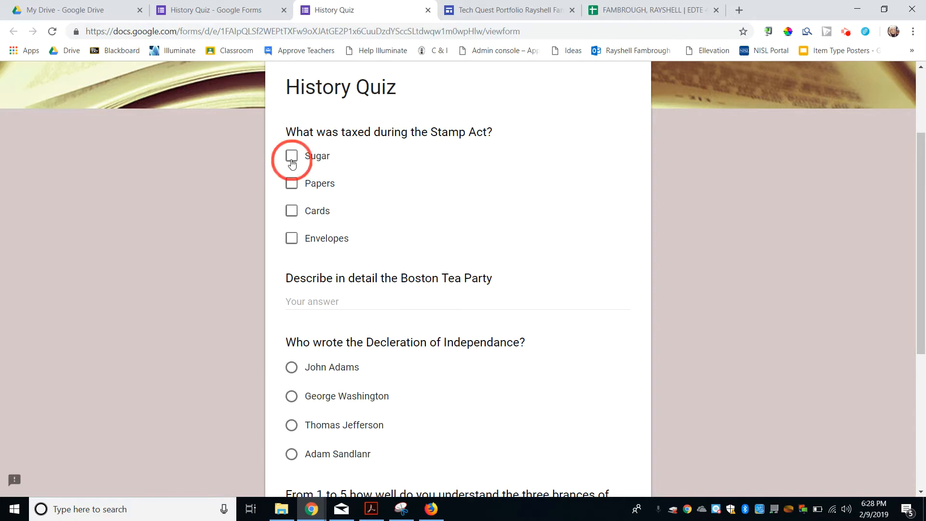
left_click(292, 188)
left_click(294, 218)
scroll(252, 213, "down", 1)
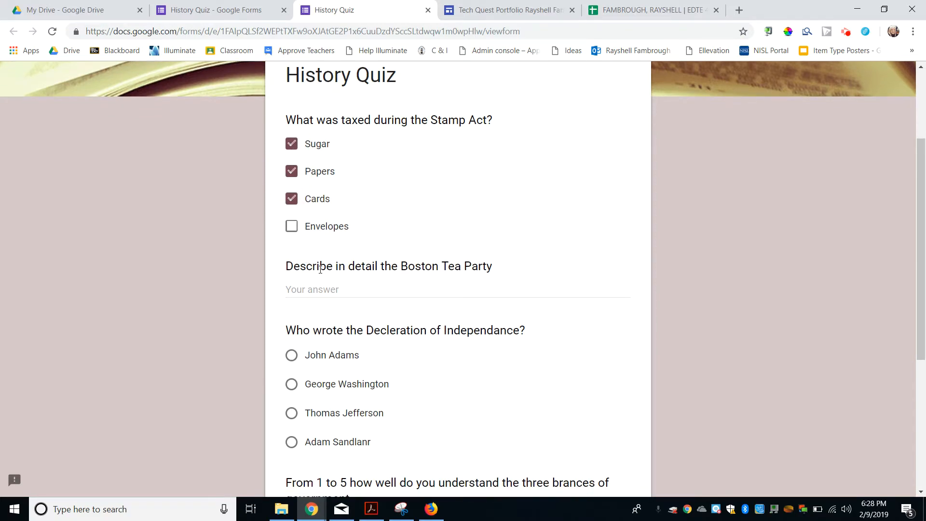
Step: Answer with filler text, Thomas Jefferson and a rating of 4, then submit the response
left_click(323, 288)
type("dflkjf;lakdfj;lkajdf;lkasdjfasd")
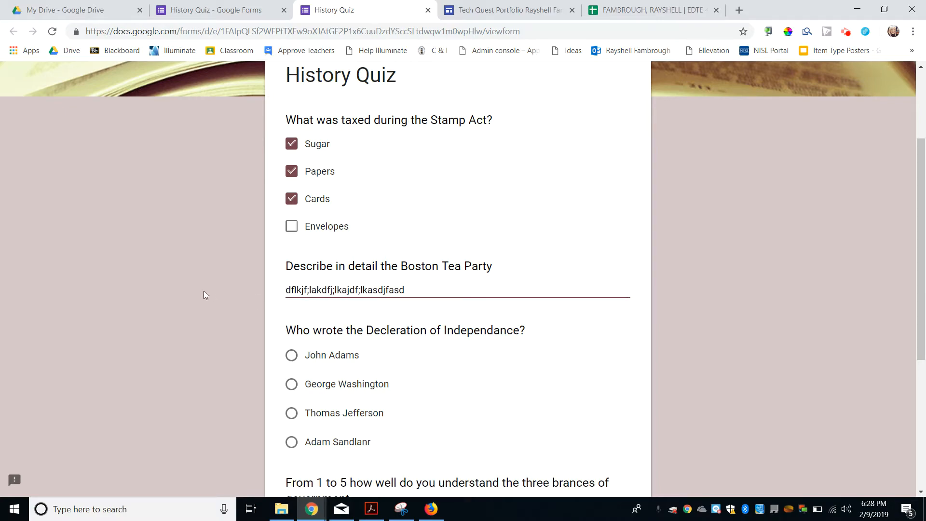
scroll(204, 291, "down", 1)
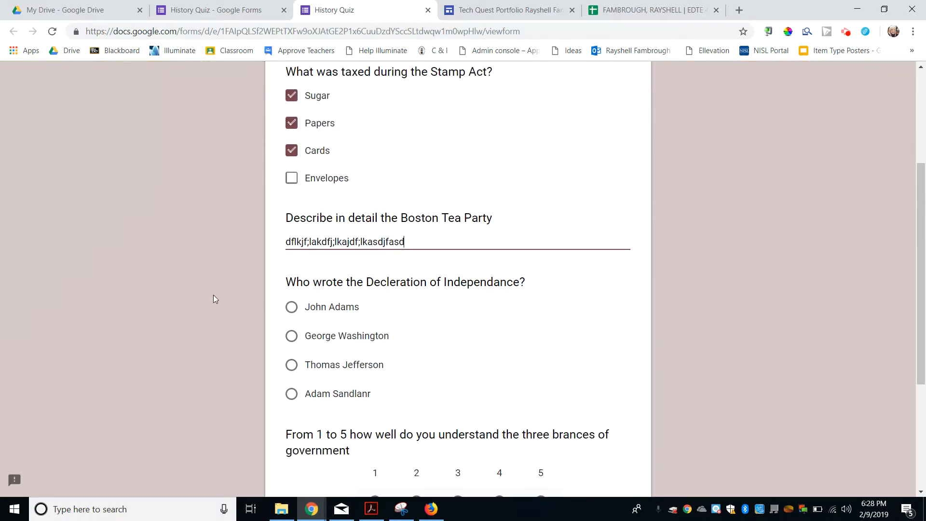
left_click(290, 368)
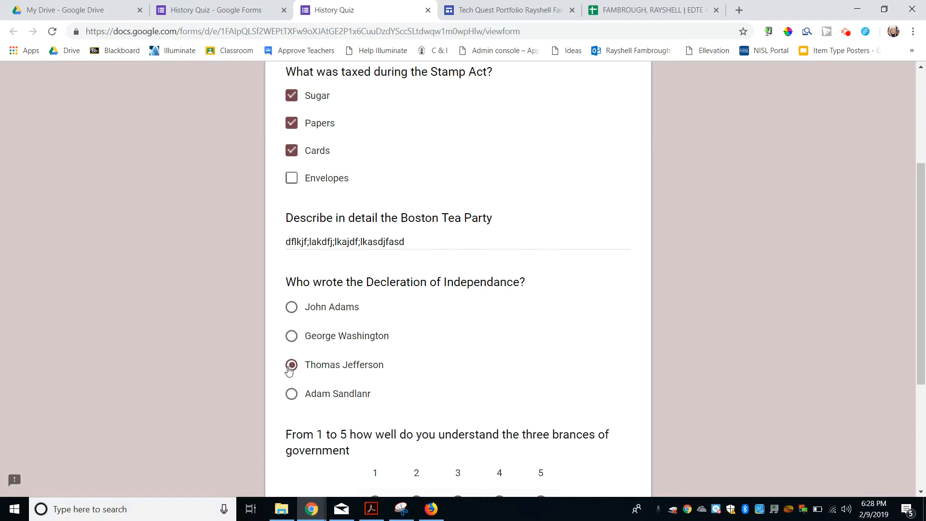
scroll(238, 311, "down", 2)
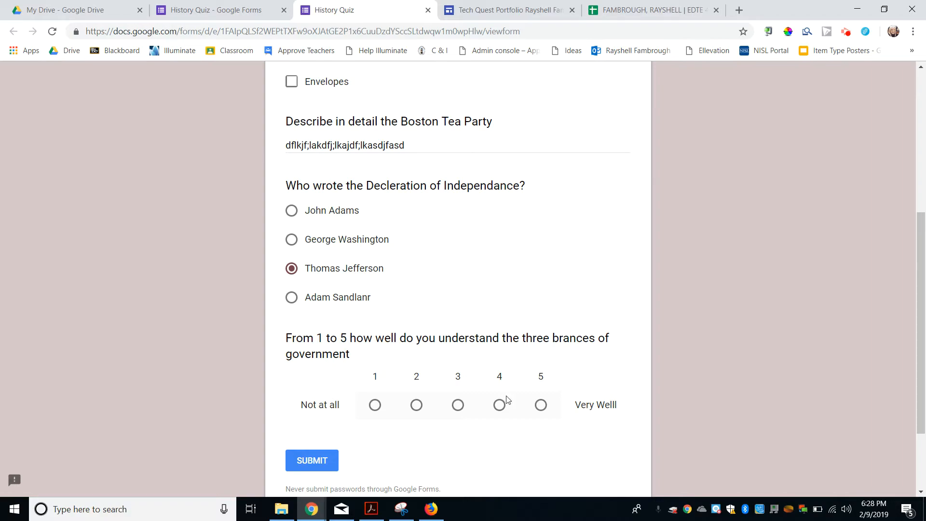
left_click(499, 407)
left_click(322, 462)
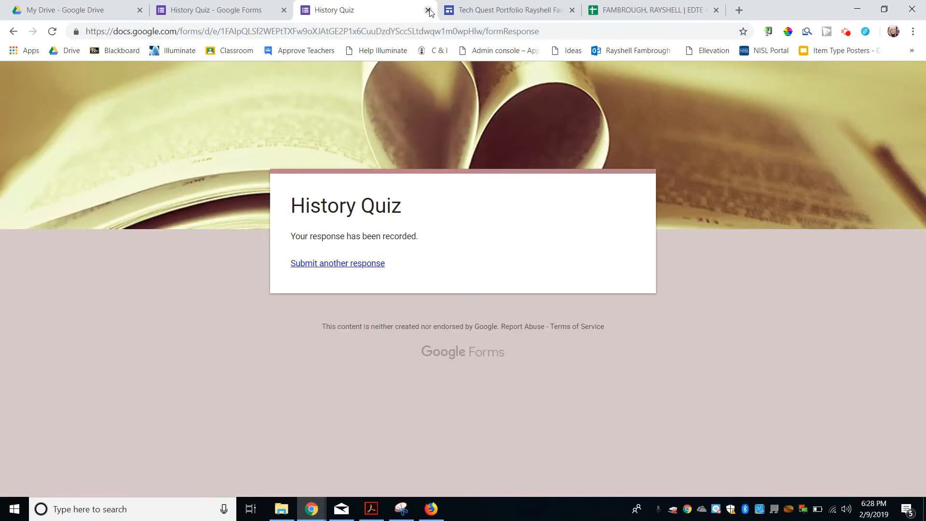
Step: Close the preview and return to the form editor
left_click(428, 10)
scroll(373, 133, "up", 8)
scroll(373, 134, "up", 1)
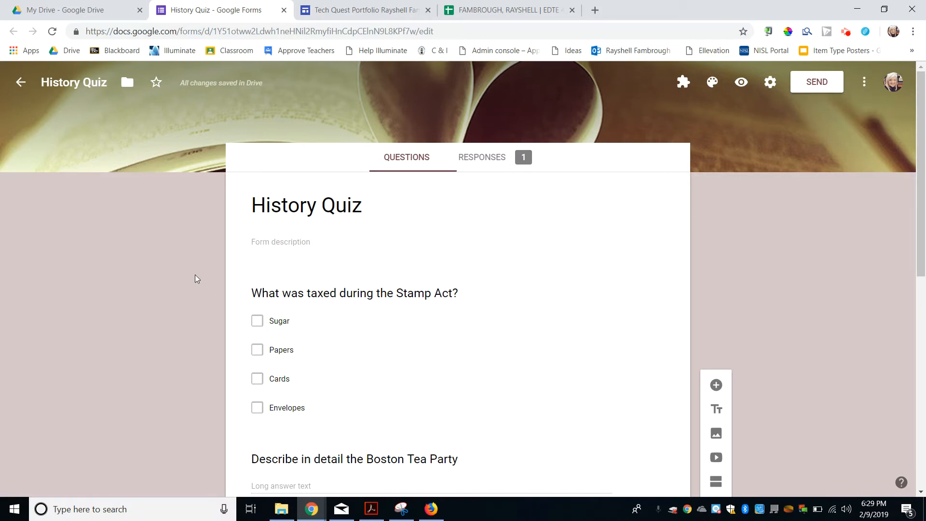
mouse_move(184, 82)
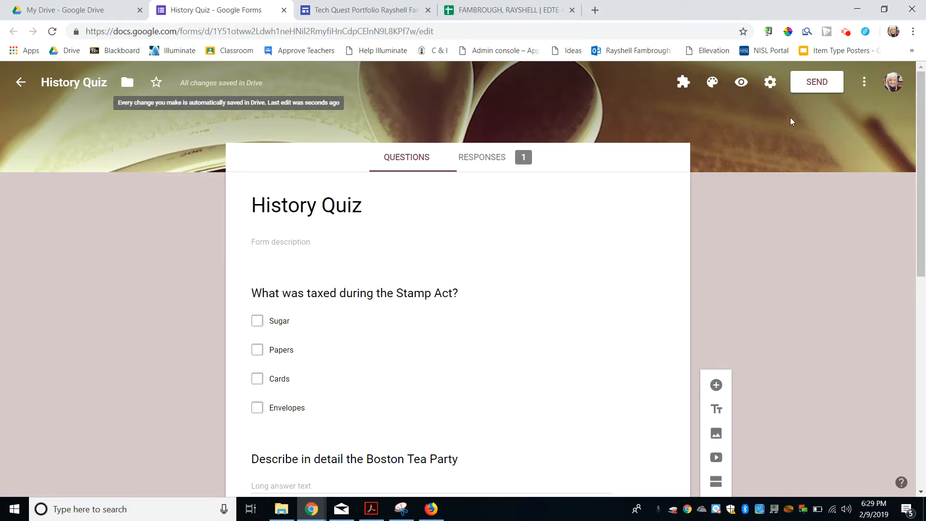
left_click(768, 81)
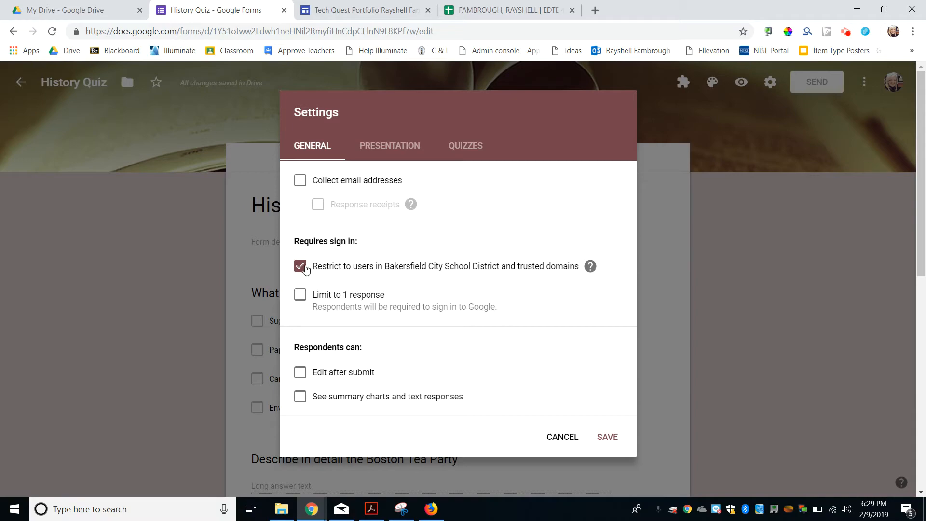
left_click(300, 270)
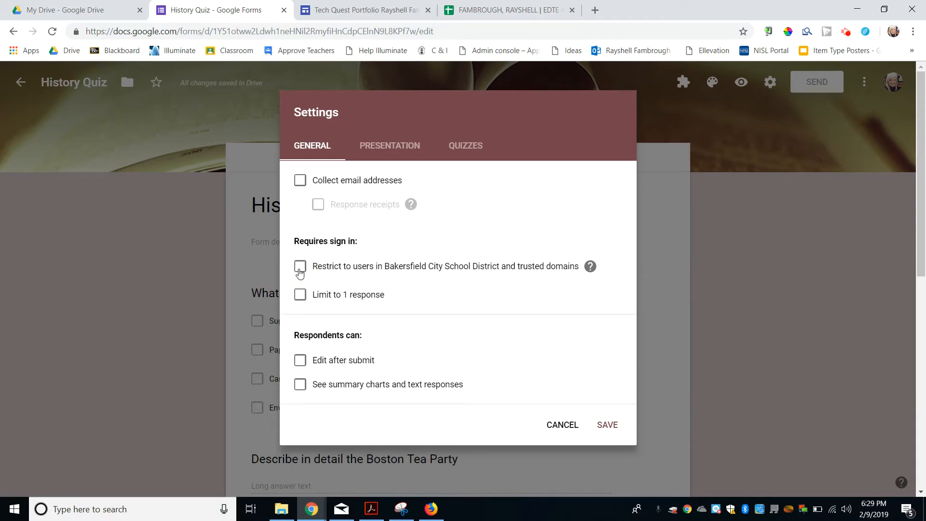
left_click(386, 150)
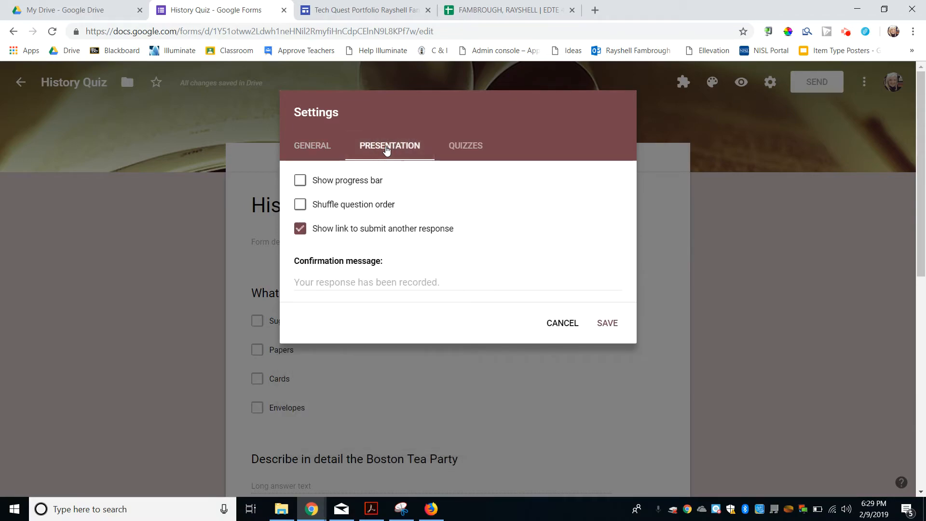
left_click(299, 234)
left_click(467, 147)
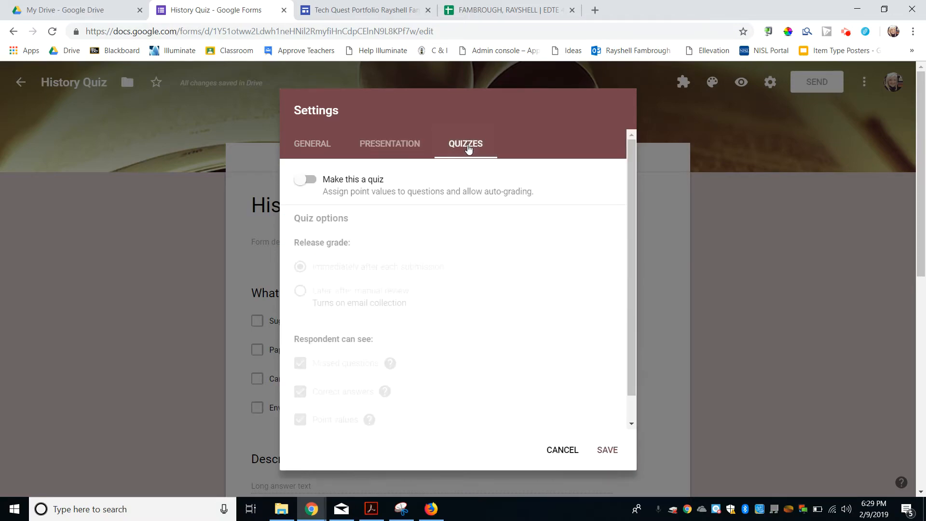
left_click(304, 184)
scroll(330, 237, "down", 1)
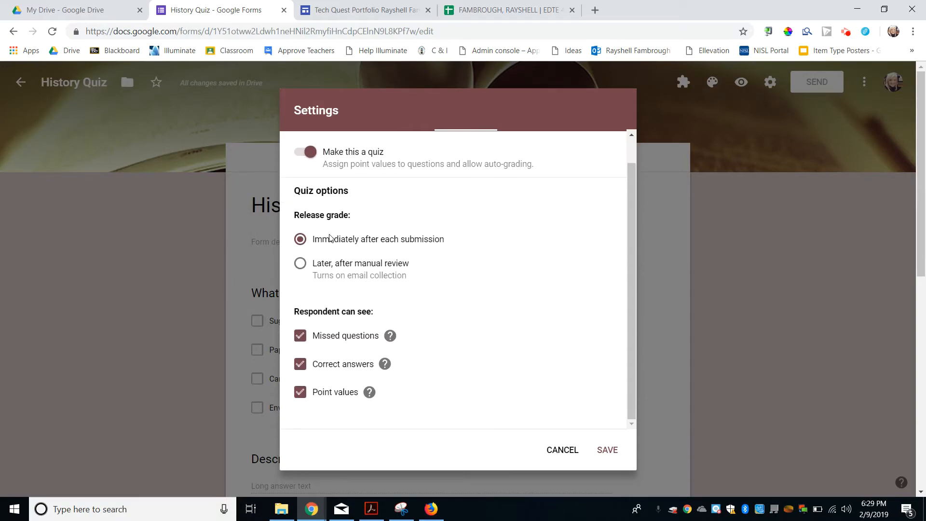
scroll(329, 237, "up", 1)
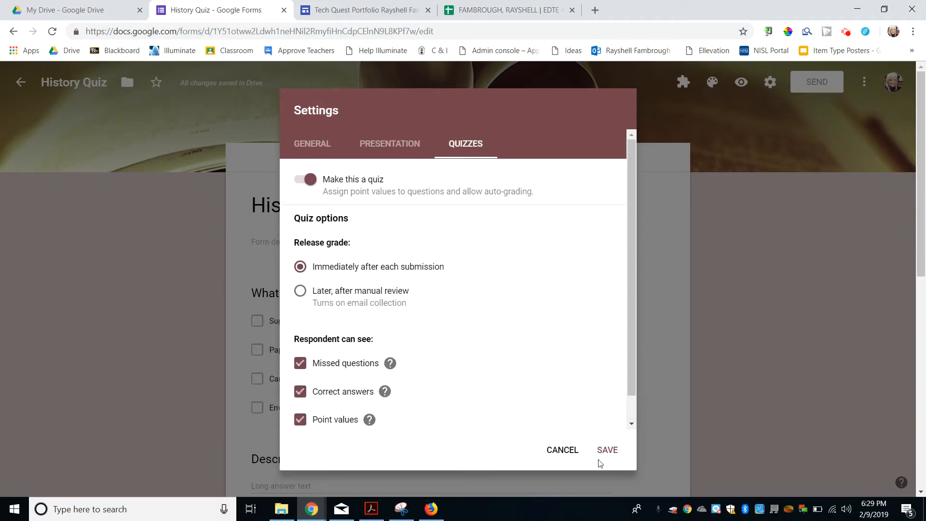
left_click(565, 450)
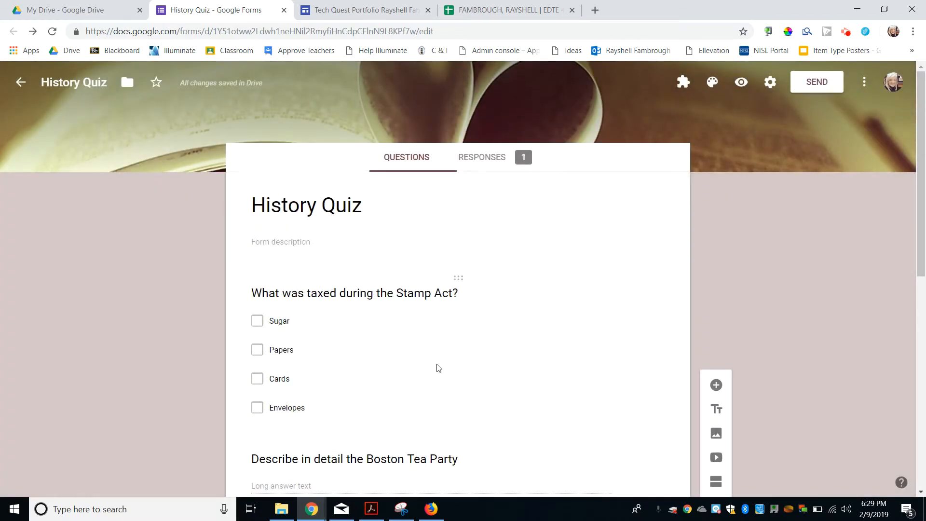
scroll(483, 337, "down", 1)
left_click(555, 296)
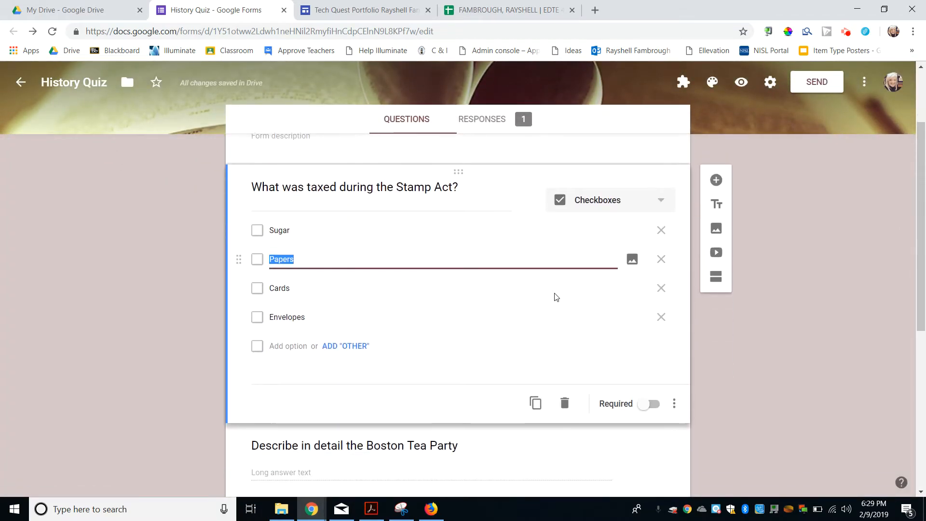
scroll(532, 318, "up", 1)
scroll(531, 316, "down", 1)
scroll(577, 374, "up", 1)
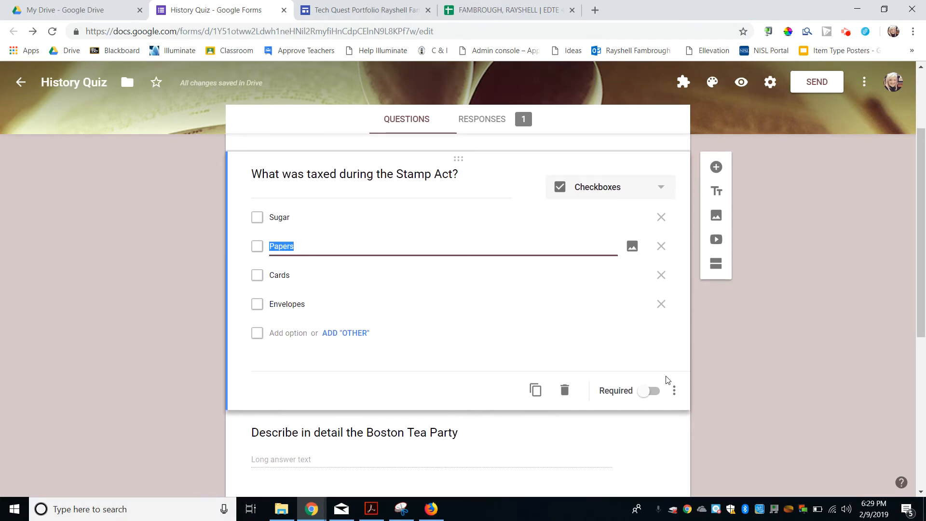
scroll(671, 381, "up", 2)
left_click(771, 82)
left_click(460, 146)
scroll(465, 303, "down", 1)
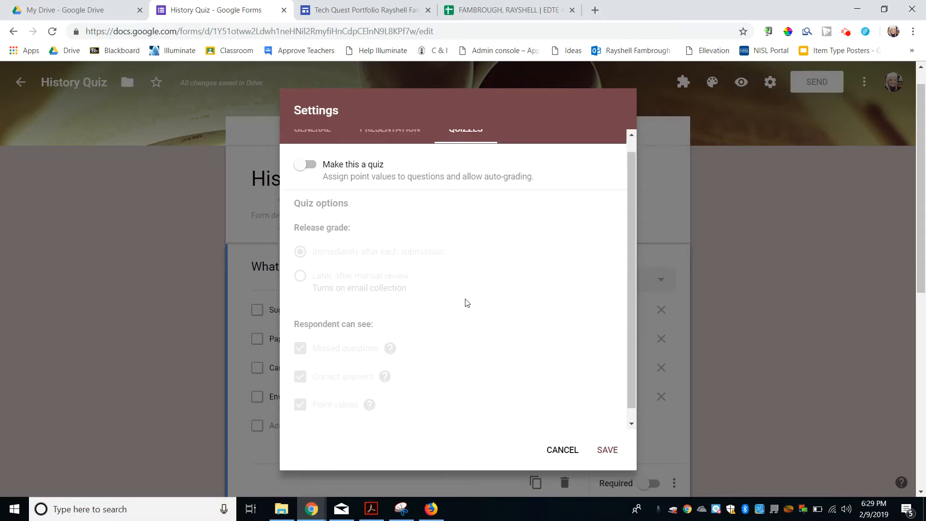
left_click(562, 449)
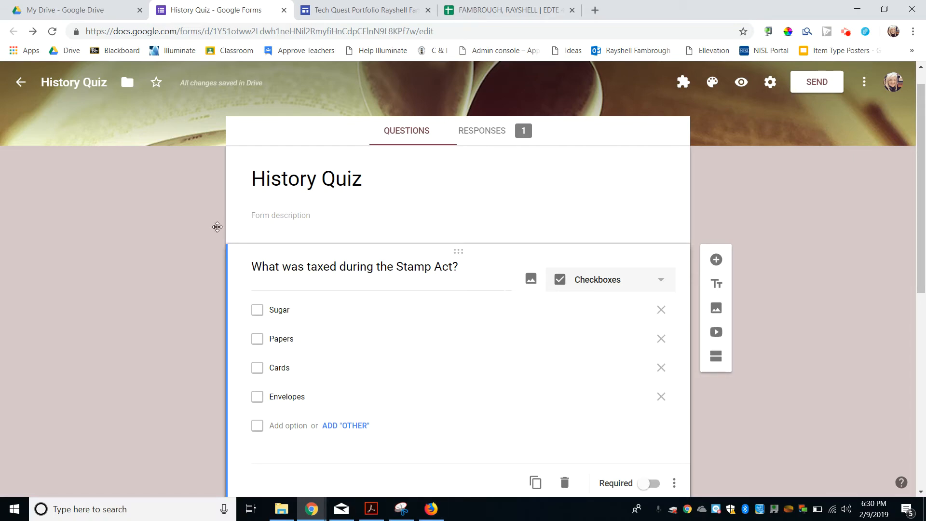
scroll(210, 219, "down", 6)
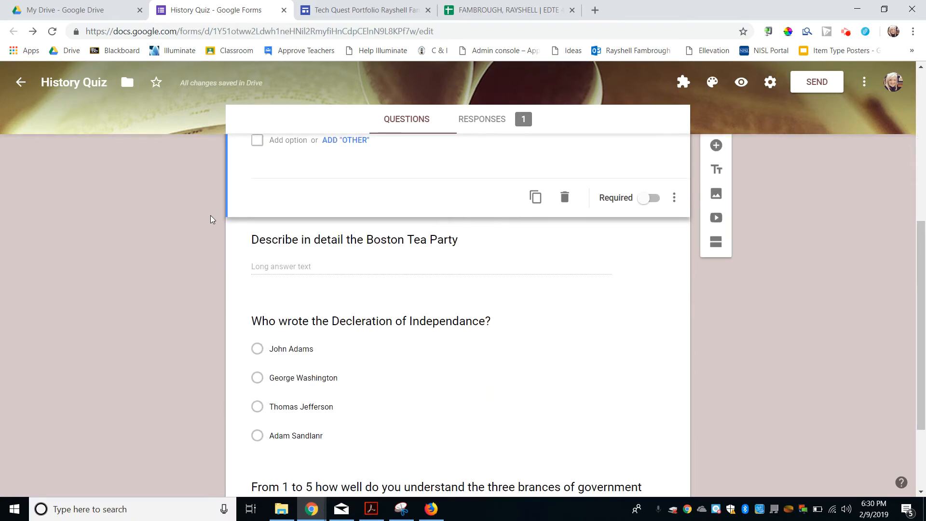
scroll(210, 219, "down", 2)
scroll(211, 219, "up", 5)
scroll(211, 216, "up", 1)
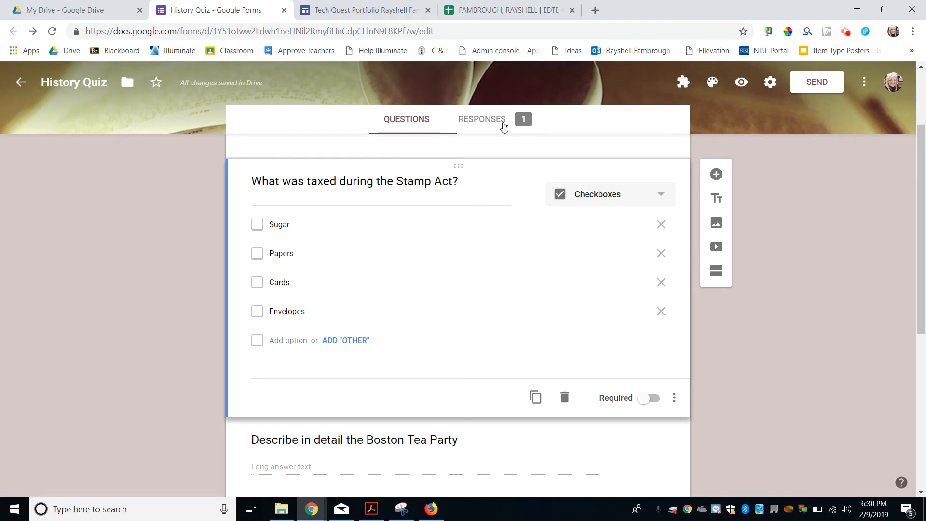
Step: From the Responses tab, create and open a new 'History Quiz (Responses)' spreadsheet
left_click(503, 125)
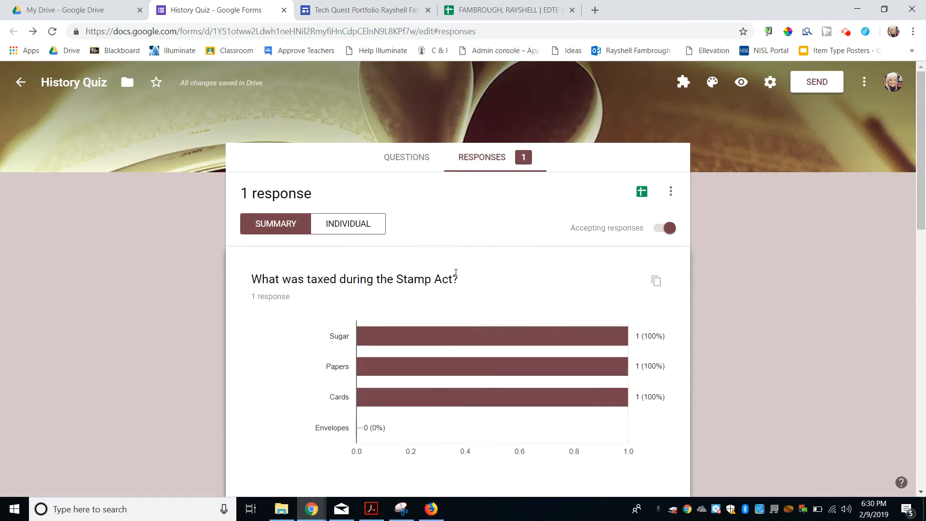
scroll(455, 270, "down", 6)
scroll(457, 276, "up", 6)
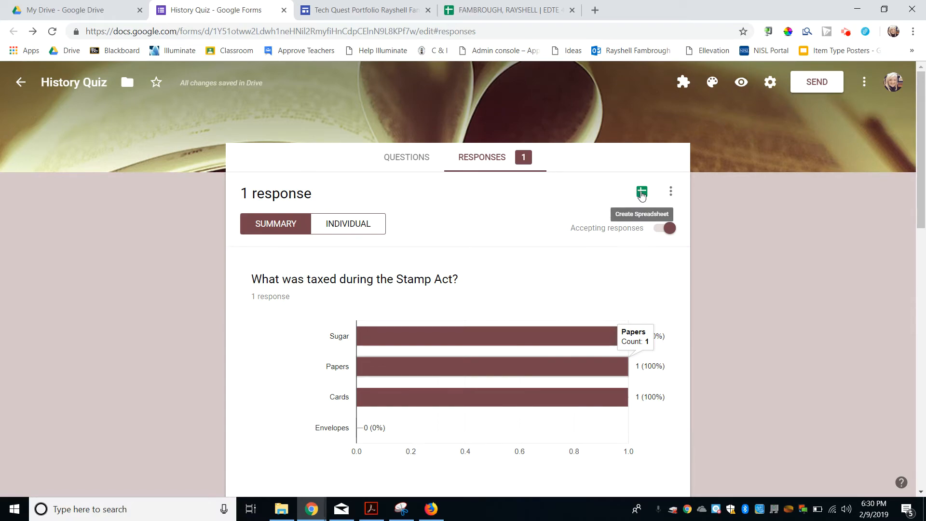
left_click(642, 194)
left_click(595, 231)
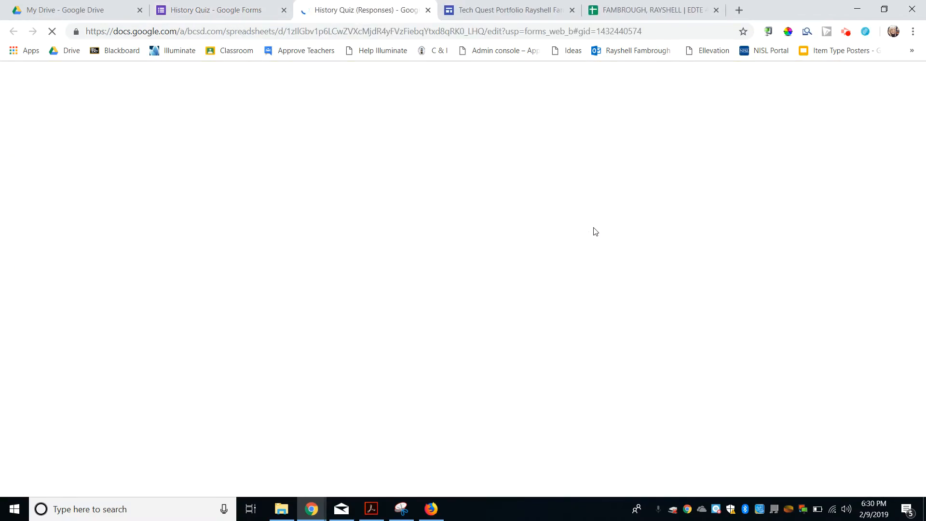
Step: Return to the History Quiz form and show its questions for editing
left_click(259, 10)
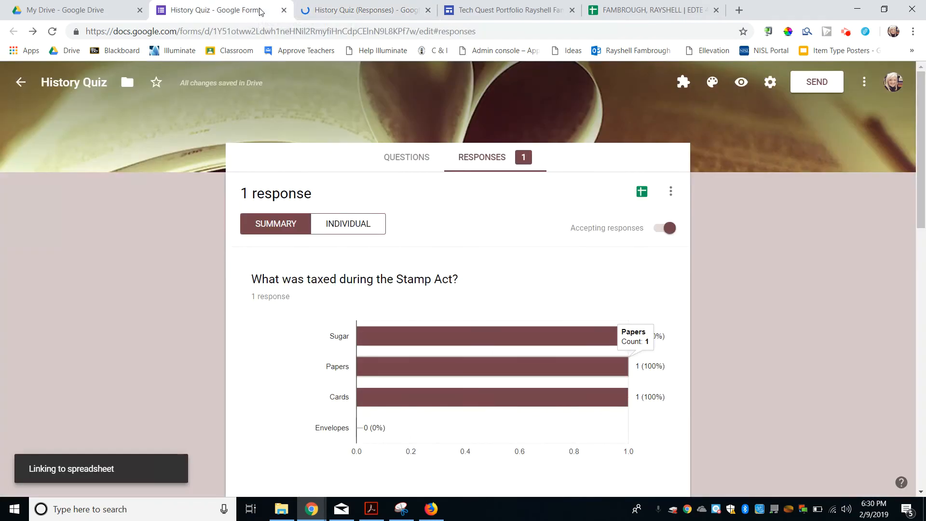
left_click(411, 159)
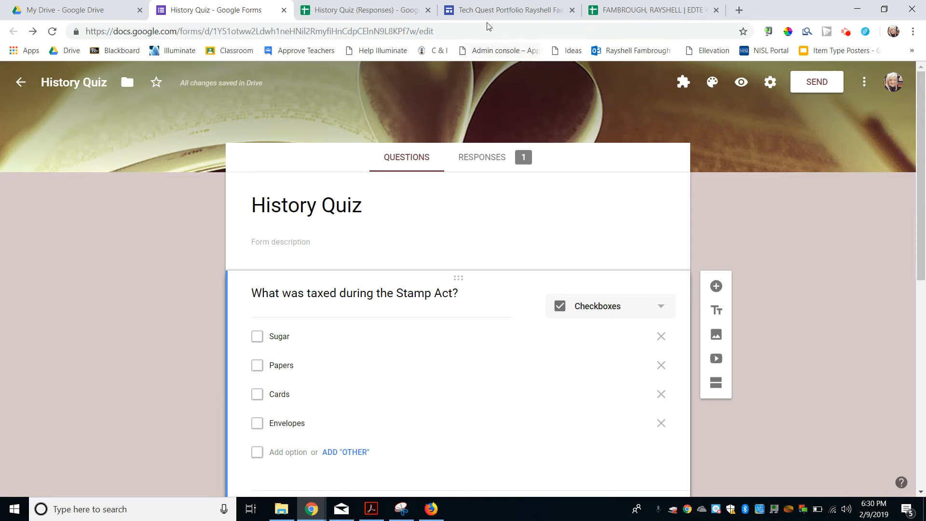
Step: In the Tech Quest Portfolio site, add an image-and-text section with the image slot on the right
left_click(500, 13)
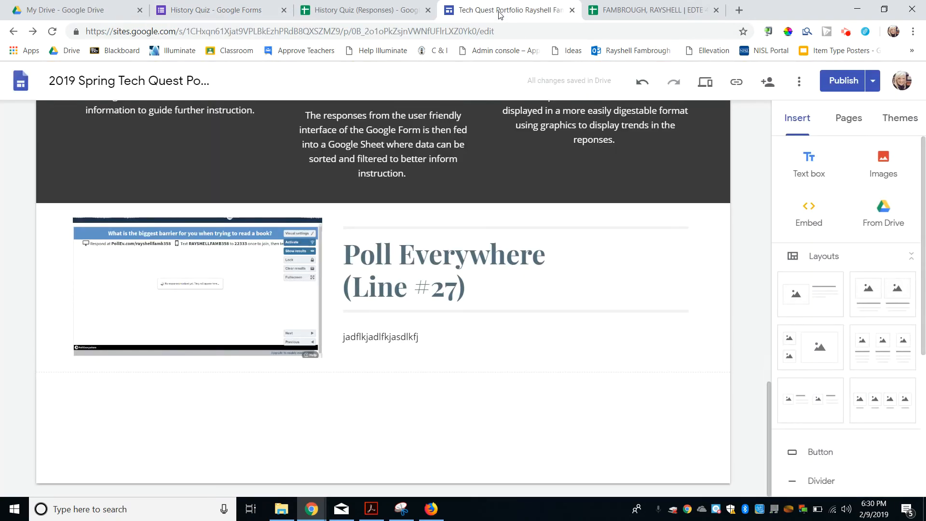
scroll(676, 171, "up", 20)
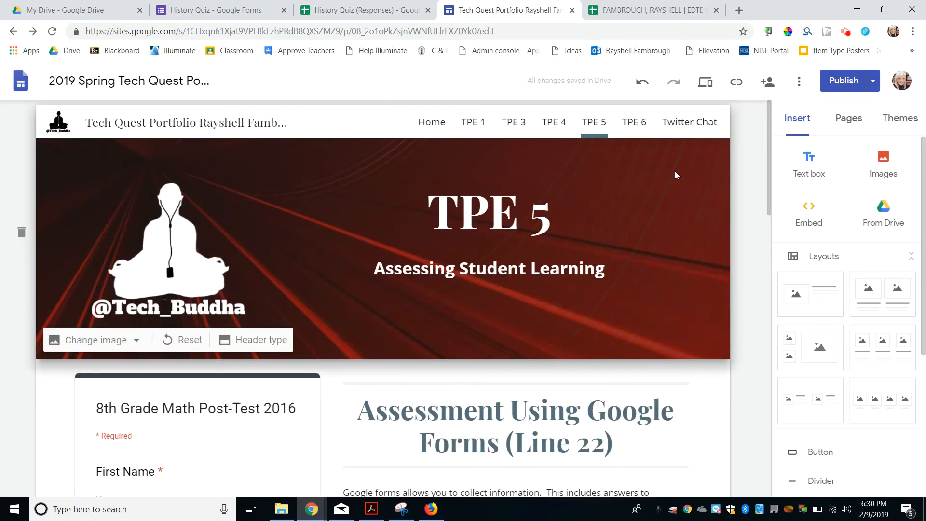
scroll(700, 235, "down", 15)
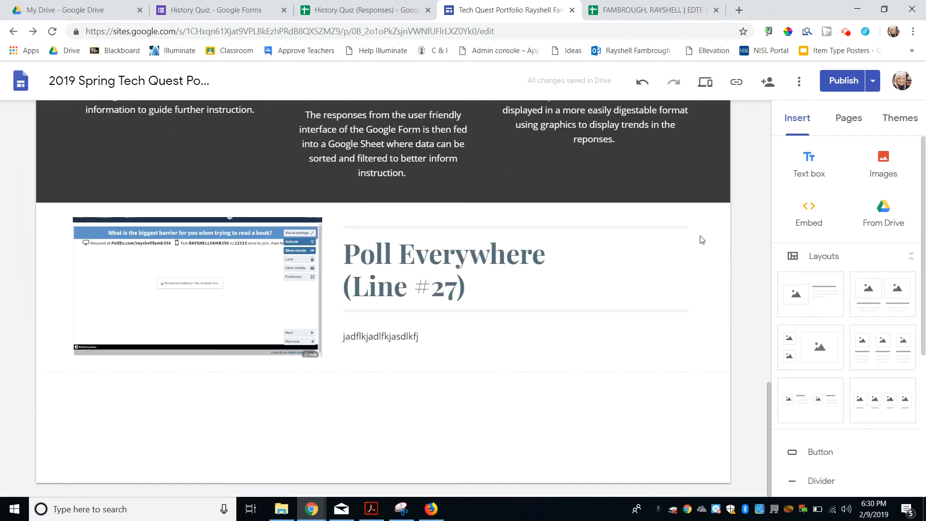
scroll(863, 287, "down", 1)
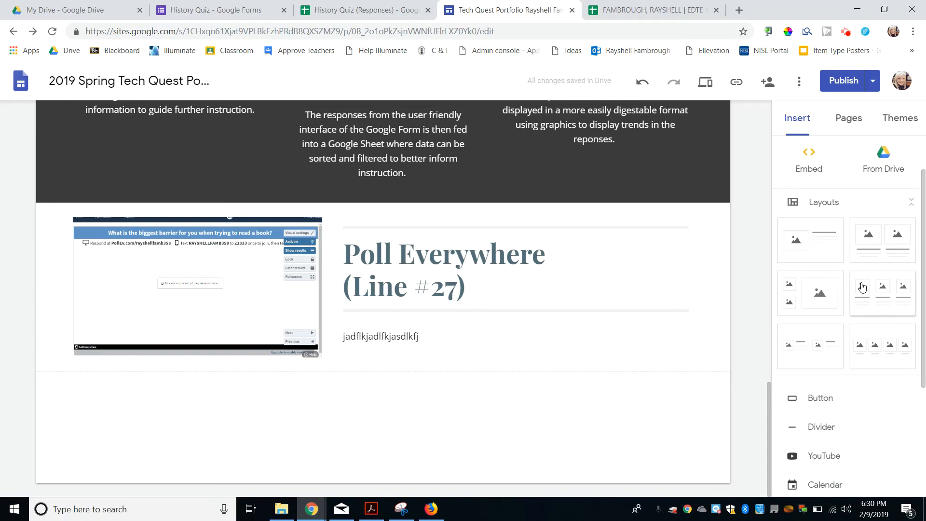
left_click(810, 251)
left_click_drag(245, 287, 612, 258)
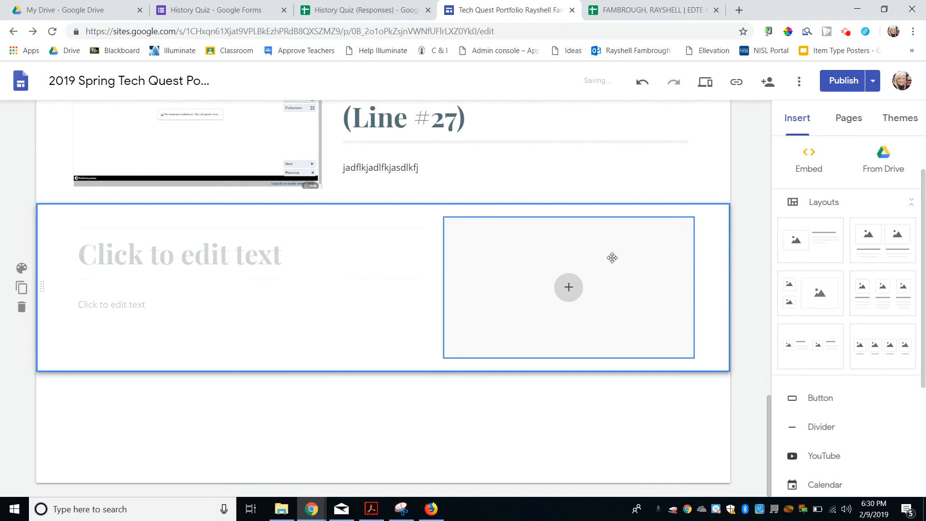
Step: Title the section 'Create a Quiz (Line 22)' and fill its body with placeholder text
left_click(252, 251)
type("Crea")
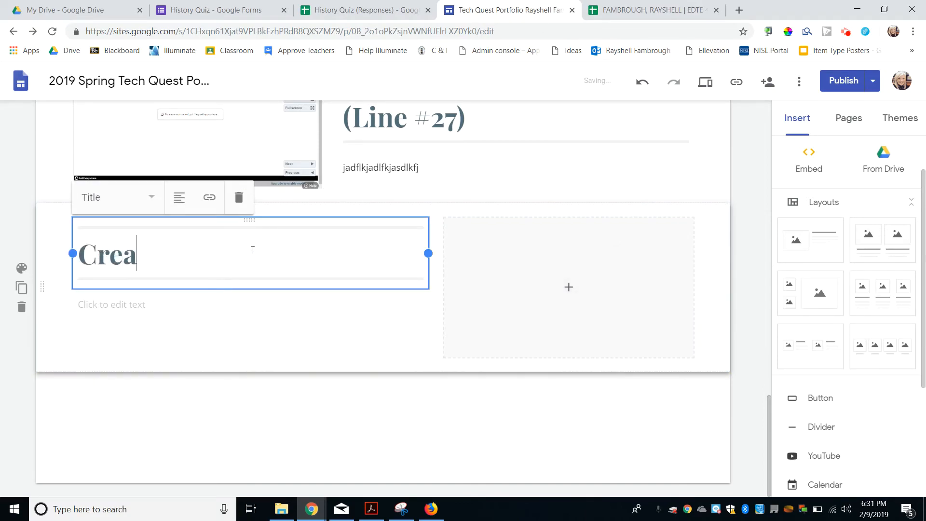
type("te a Quiz         ")
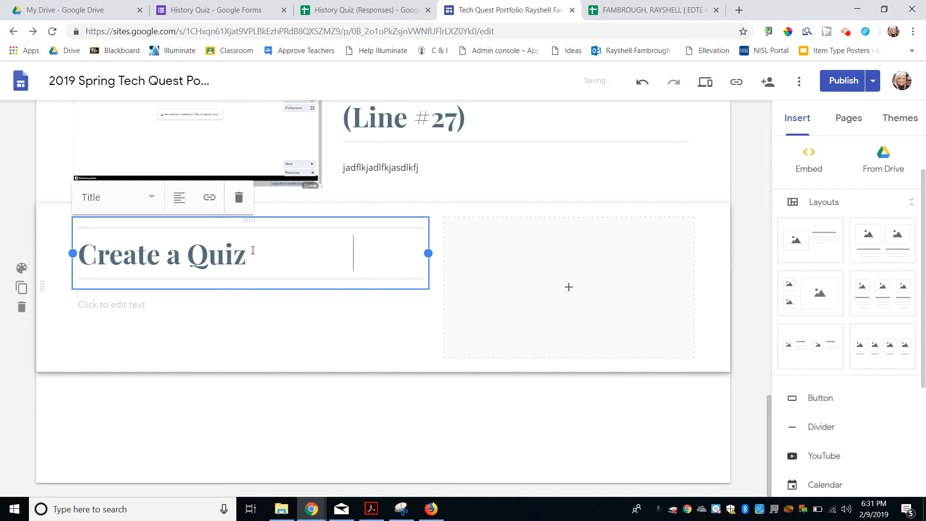
type("               (Line 22)")
left_click(191, 330)
type("kjfalkfj;lasdkfjlsdkfjklsdjflksadjflksdjf")
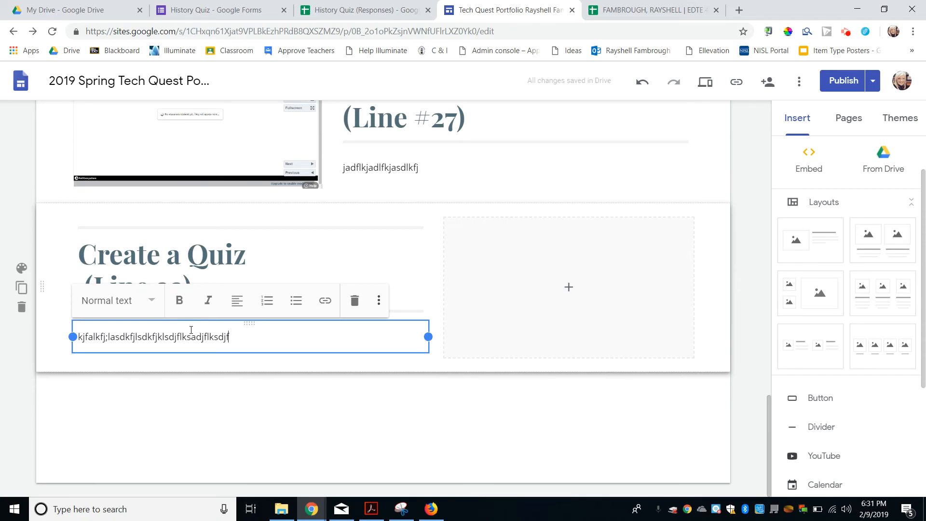
type(";lksdjf;lksdajfldksjflksdjfklasdjflksdjfklsdjf")
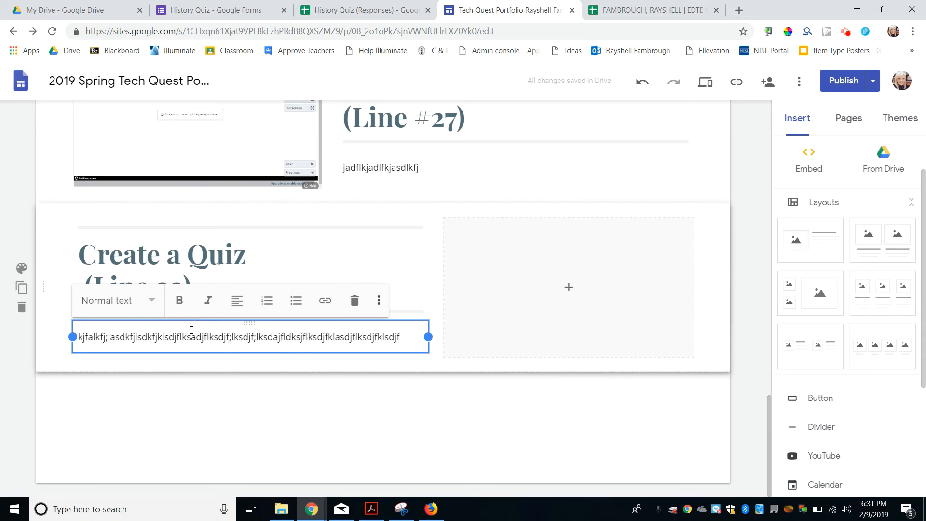
type("klsdjflksdjf;lksdfjklsdjflksdjfsdkljfd")
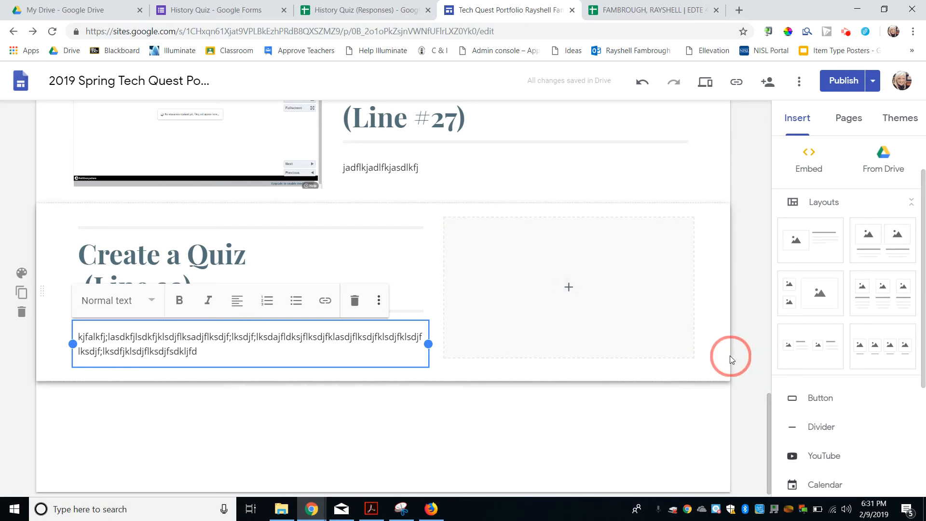
left_click(741, 367)
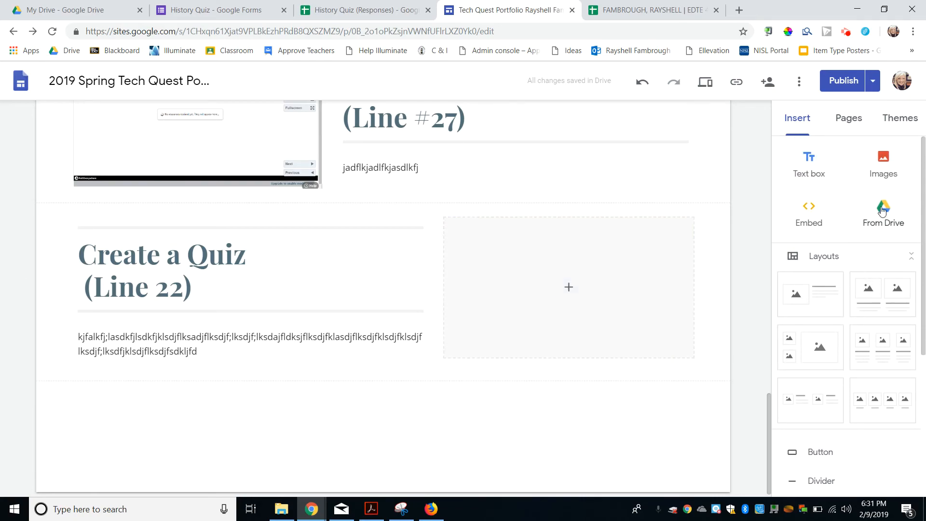
Step: Embed the History Quiz form from Drive's Recent files, enlarge it to show all answers, and publish
left_click(579, 286)
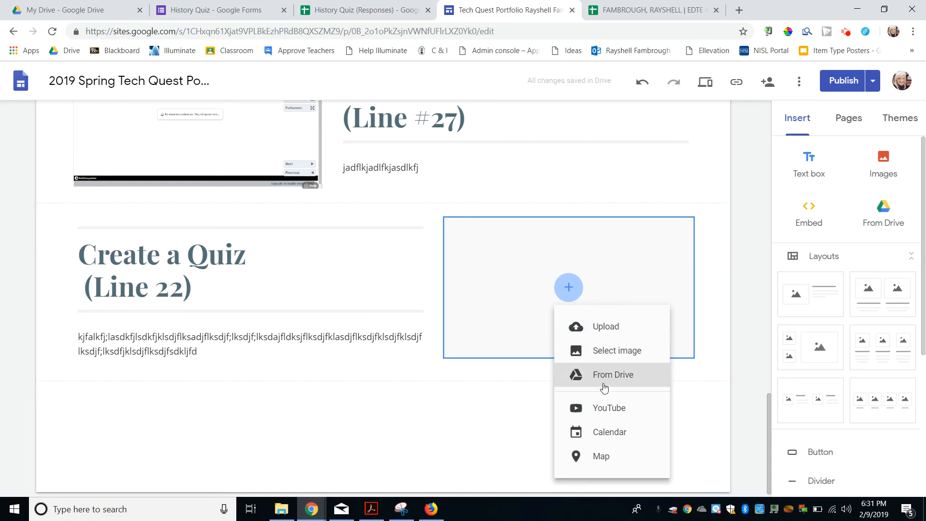
left_click(605, 381)
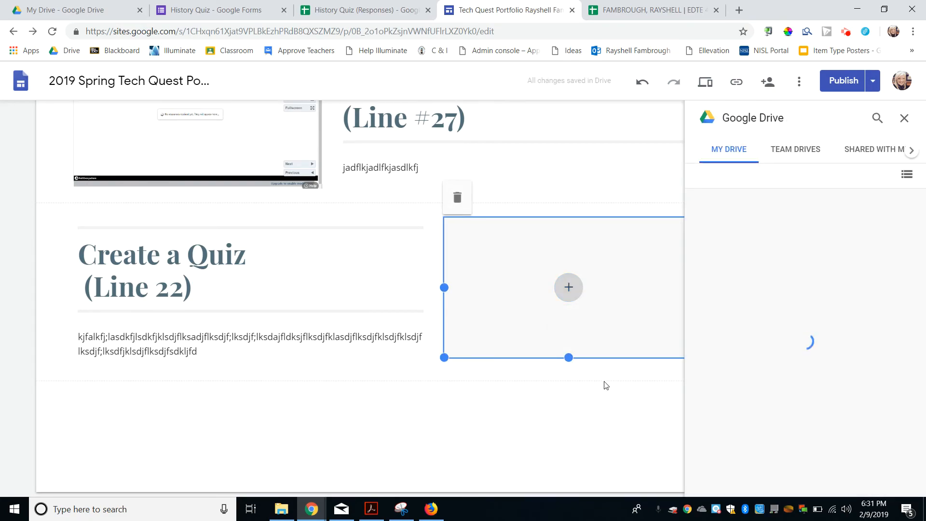
left_click(912, 152)
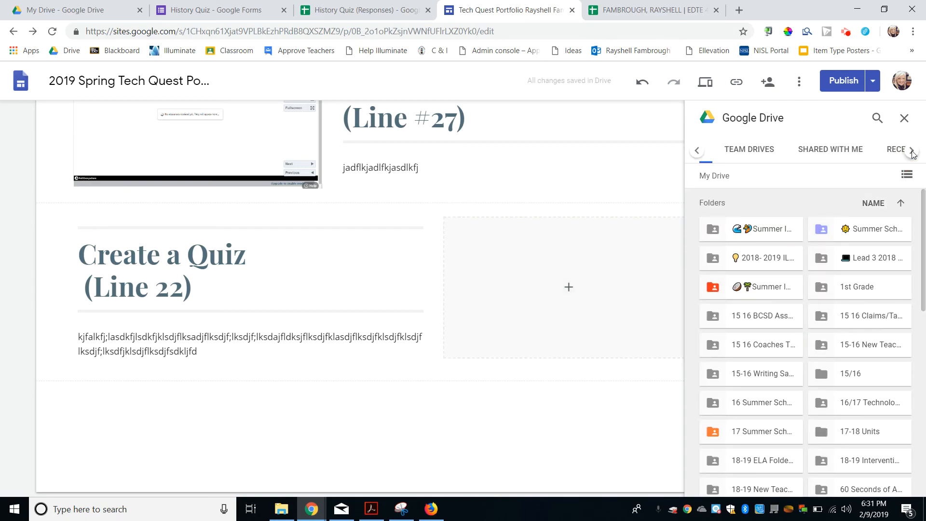
left_click(912, 152)
left_click(868, 149)
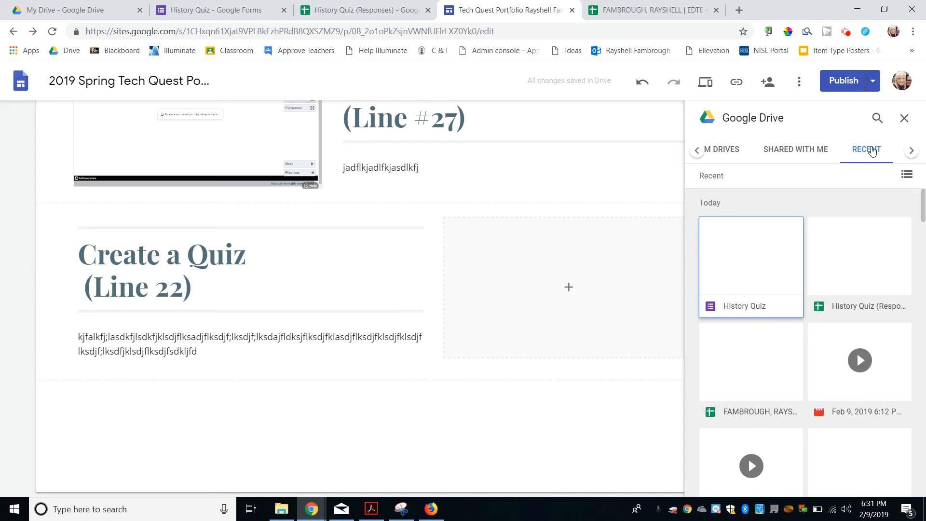
left_click(775, 248)
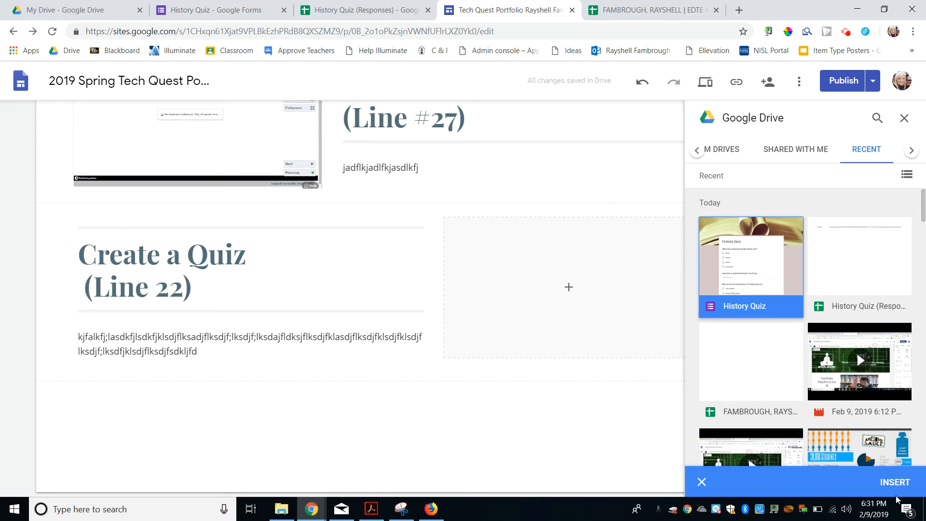
left_click(893, 482)
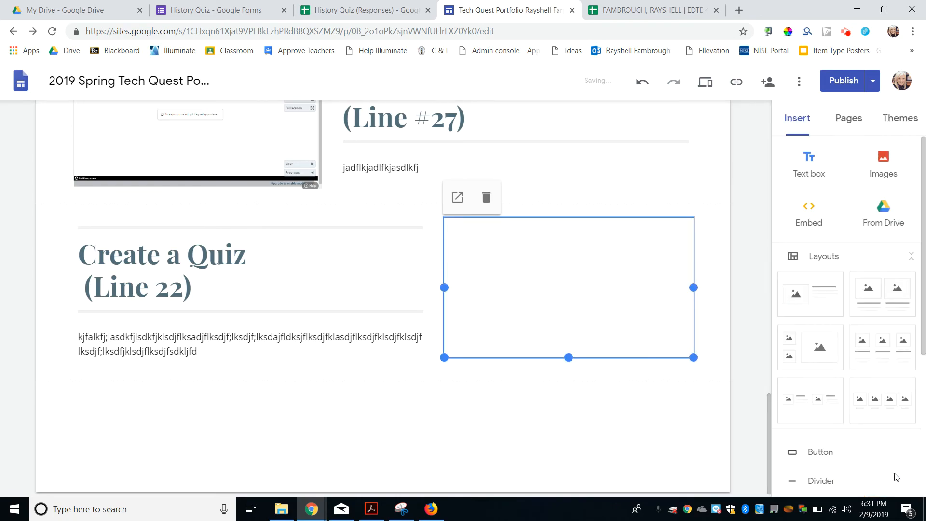
left_click_drag(444, 357, 389, 479)
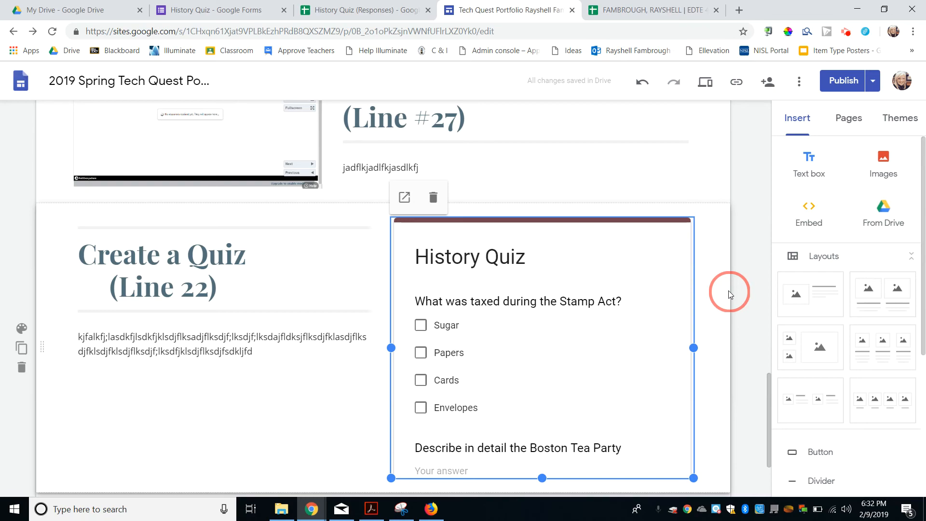
left_click(833, 82)
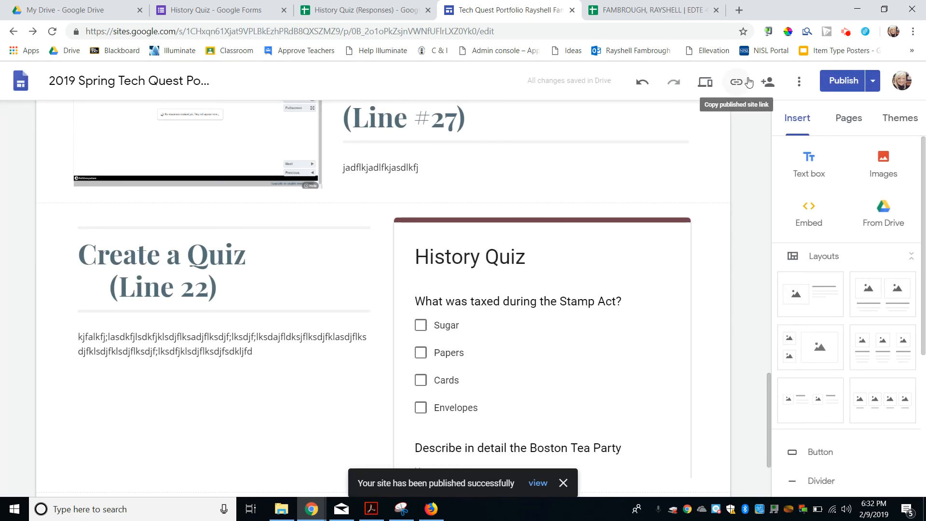
Step: Preview the published TPE 5 page and scroll through it to check the embedded form
left_click(704, 84)
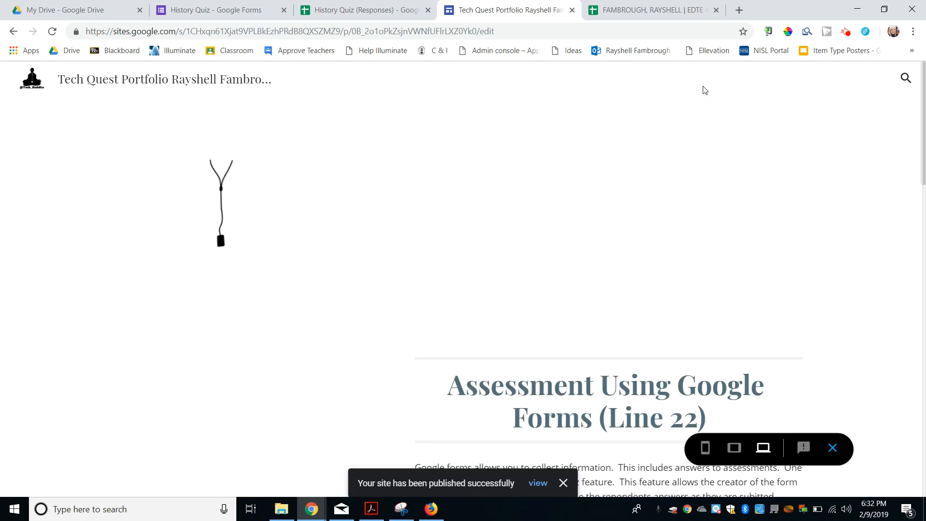
scroll(543, 185, "down", 10)
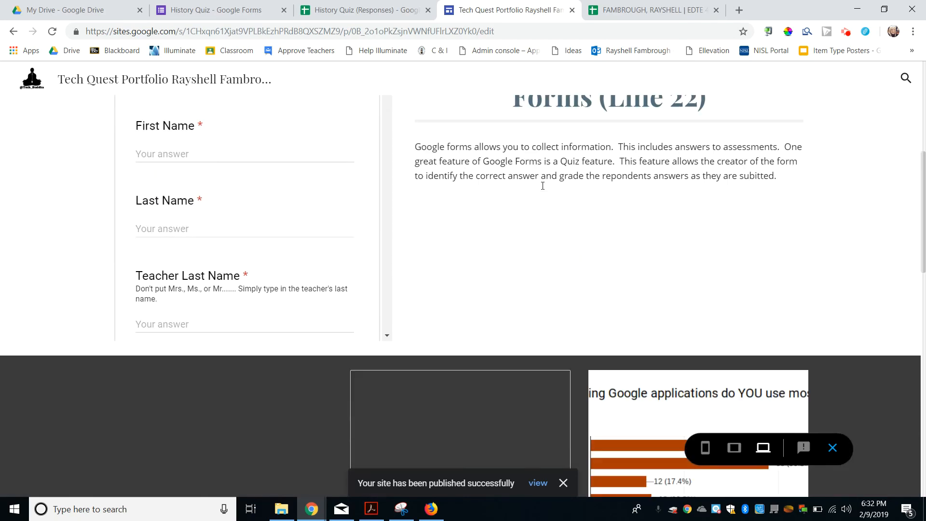
scroll(652, 260, "down", 10)
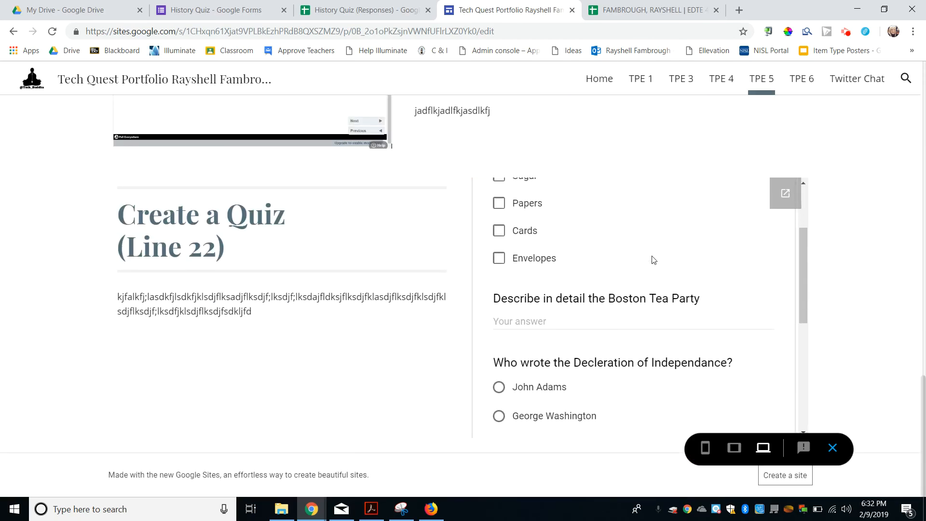
scroll(652, 259, "up", 20)
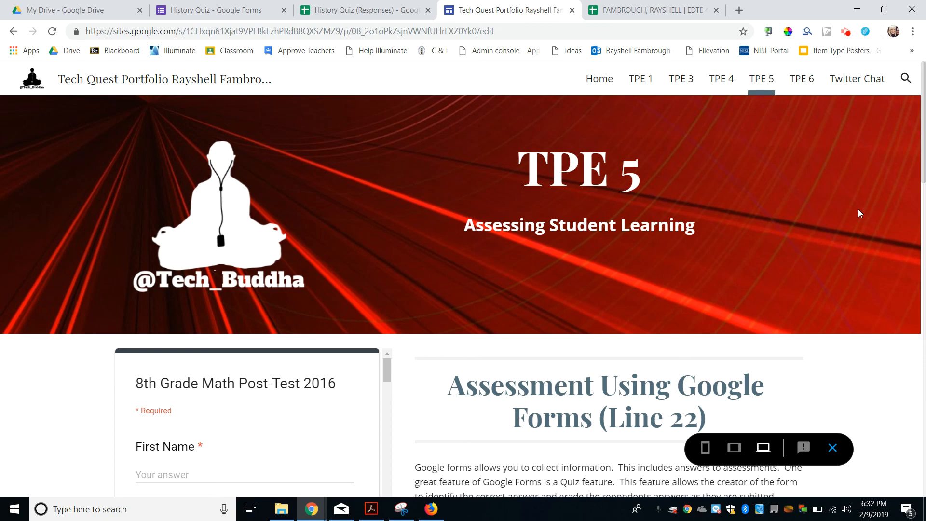
left_click(847, 32)
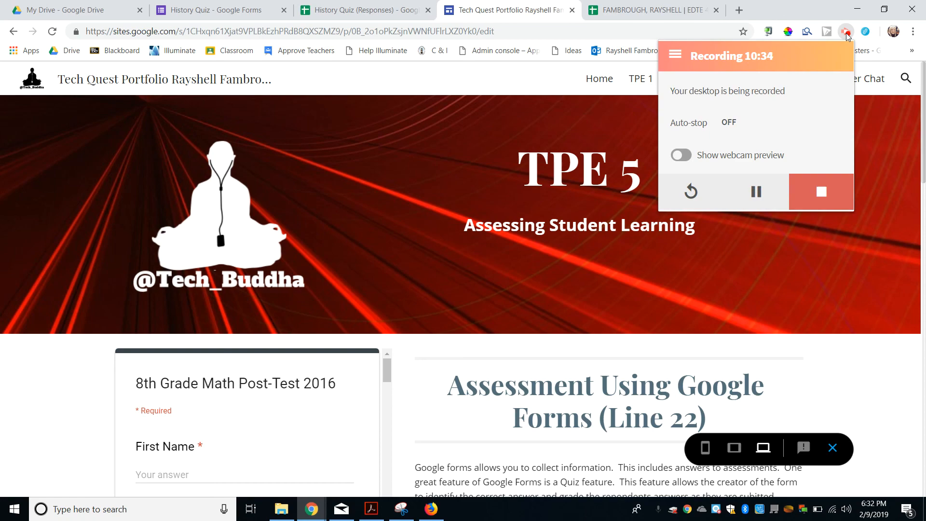